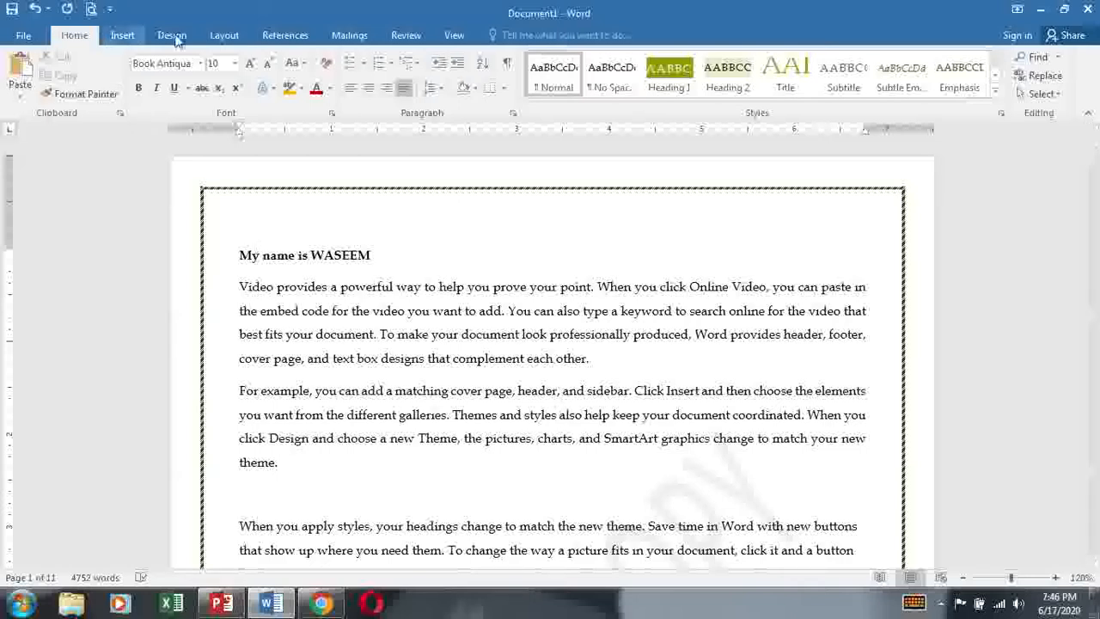
Turn on automatic hyphenation for the document
{"action": "left_click", "coordinate": [285, 35]}
{"action": "left_click", "coordinate": [223, 35]}
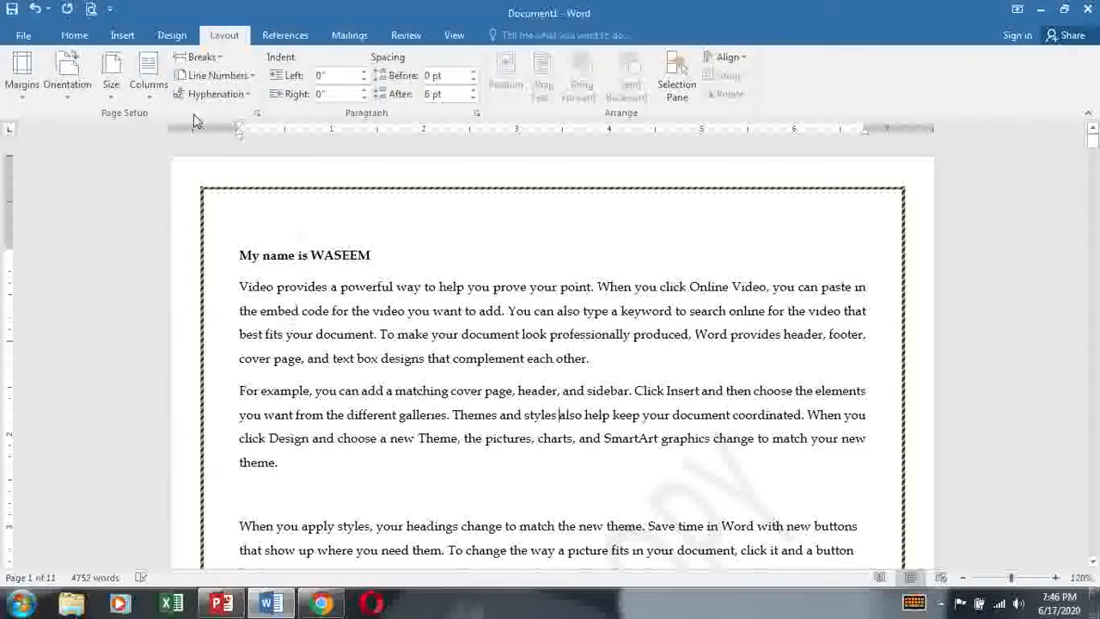
{"action": "left_click", "coordinate": [245, 97]}
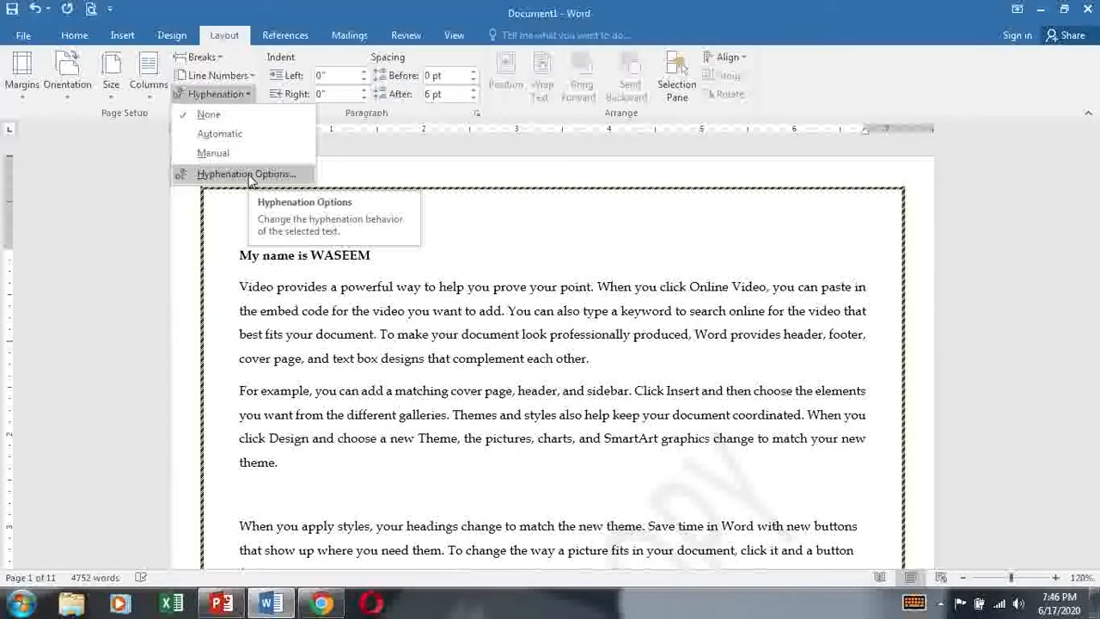
{"action": "left_click", "coordinate": [245, 140]}
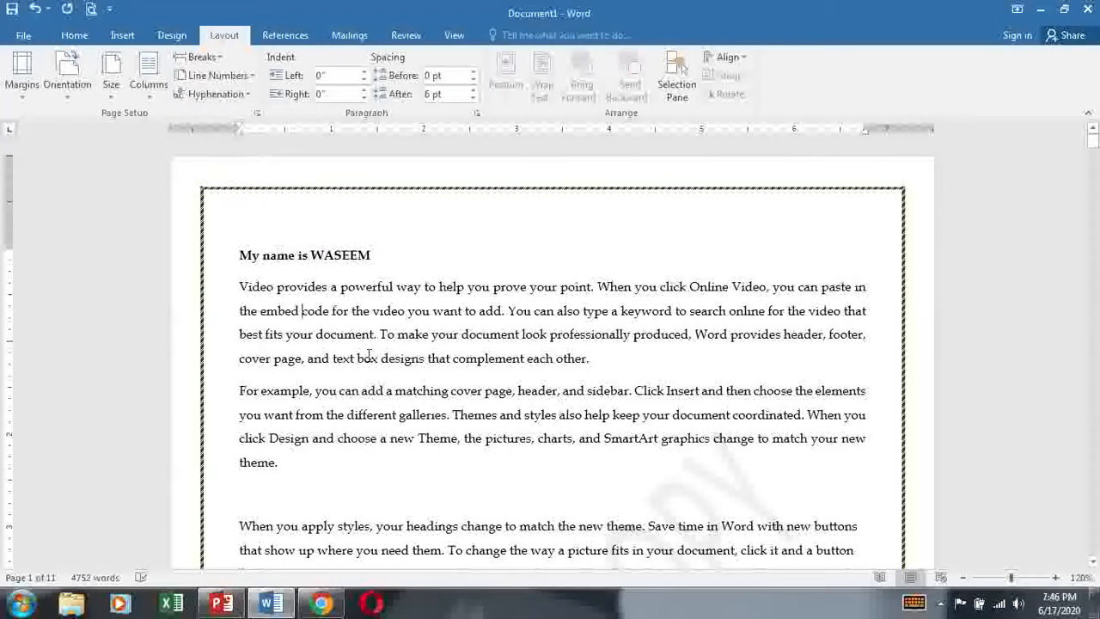
Add a hyphen after "embed" in the first body paragraph and run manual hyphenation on the document
{"action": "left_click_drag", "start_coordinate": [261, 311], "coordinate": [411, 311]}
{"action": "left_click", "coordinate": [409, 357]}
{"action": "left_click", "coordinate": [215, 94]}
{"action": "left_click", "coordinate": [233, 157]}
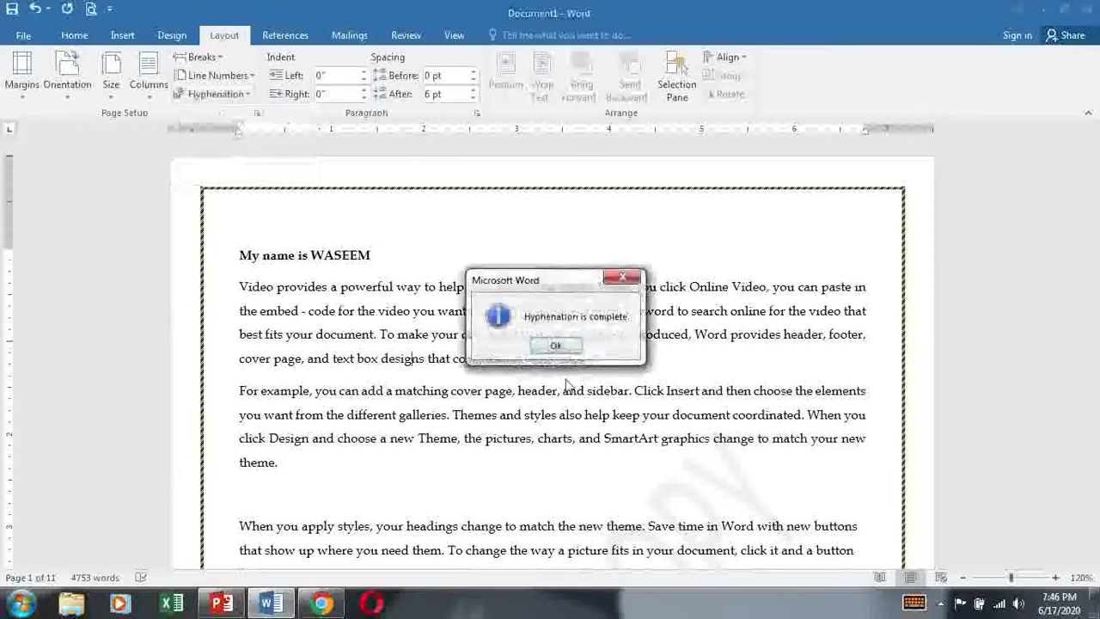
{"action": "left_click", "coordinate": [556, 353]}
Run manual hyphenation on the first two sentences of the first body paragraph
{"action": "left_click_drag", "start_coordinate": [508, 311], "coordinate": [239, 286]}
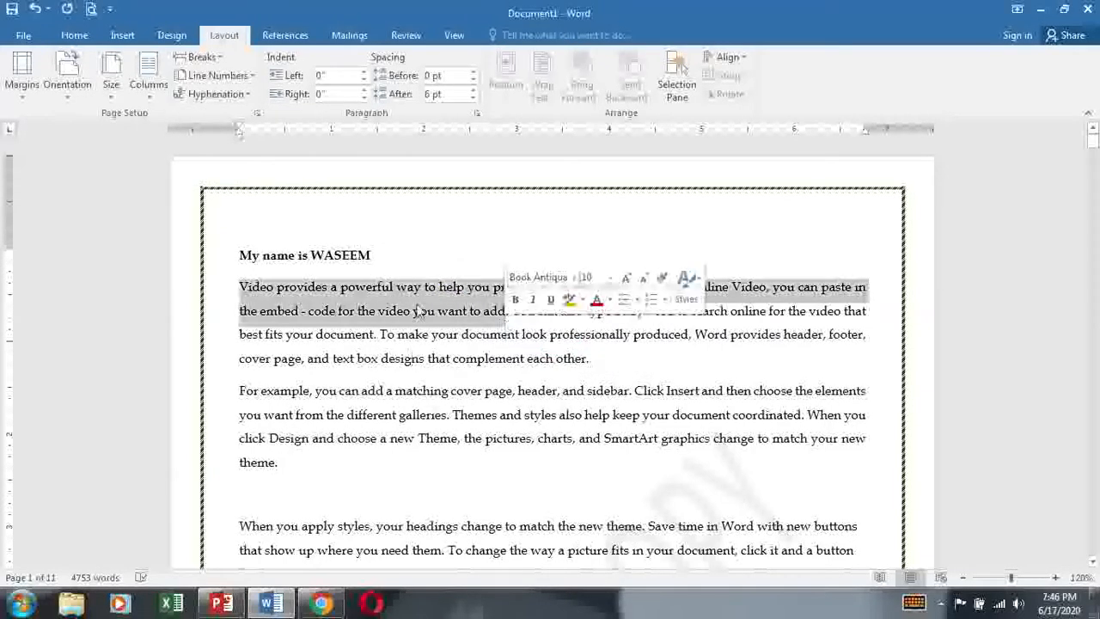
{"action": "left_click", "coordinate": [230, 96]}
{"action": "left_click", "coordinate": [211, 153]}
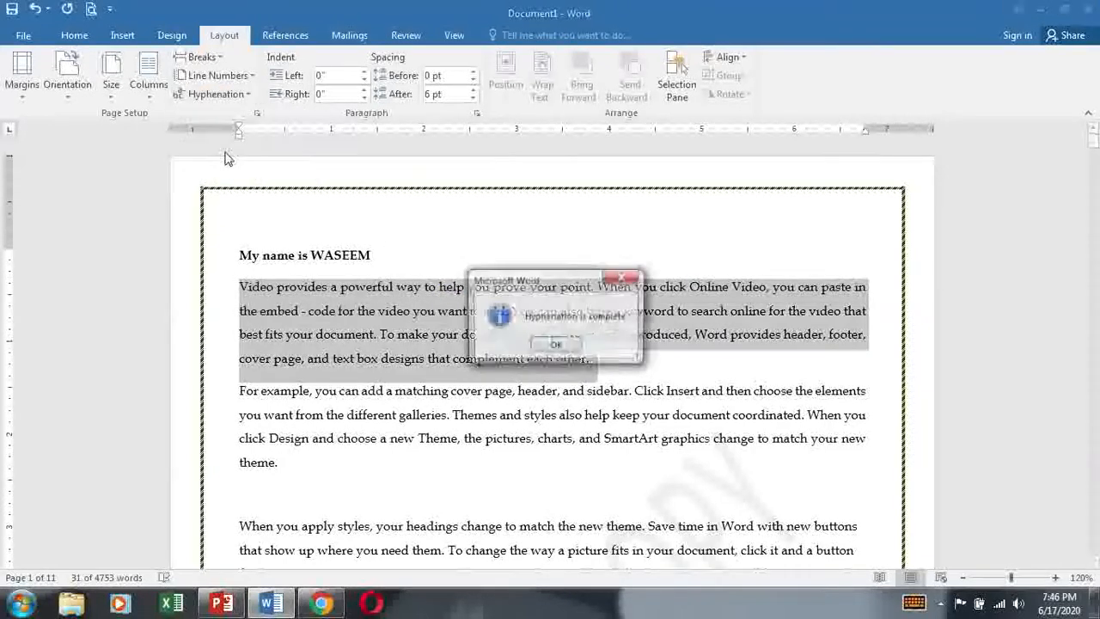
{"action": "left_click", "coordinate": [559, 348]}
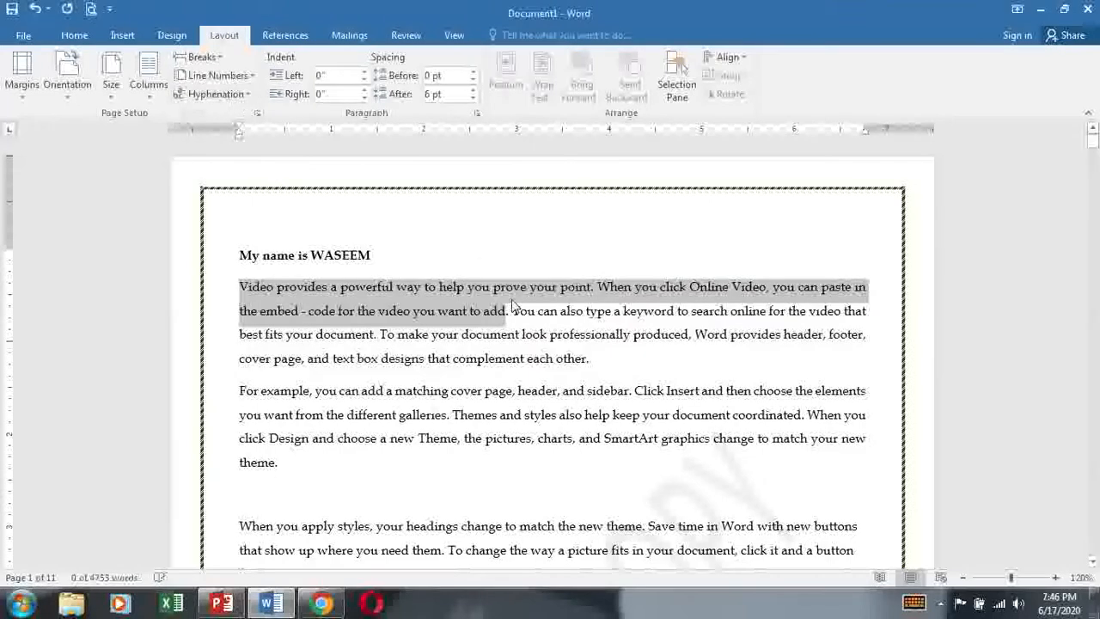
{"action": "left_click", "coordinate": [646, 334]}
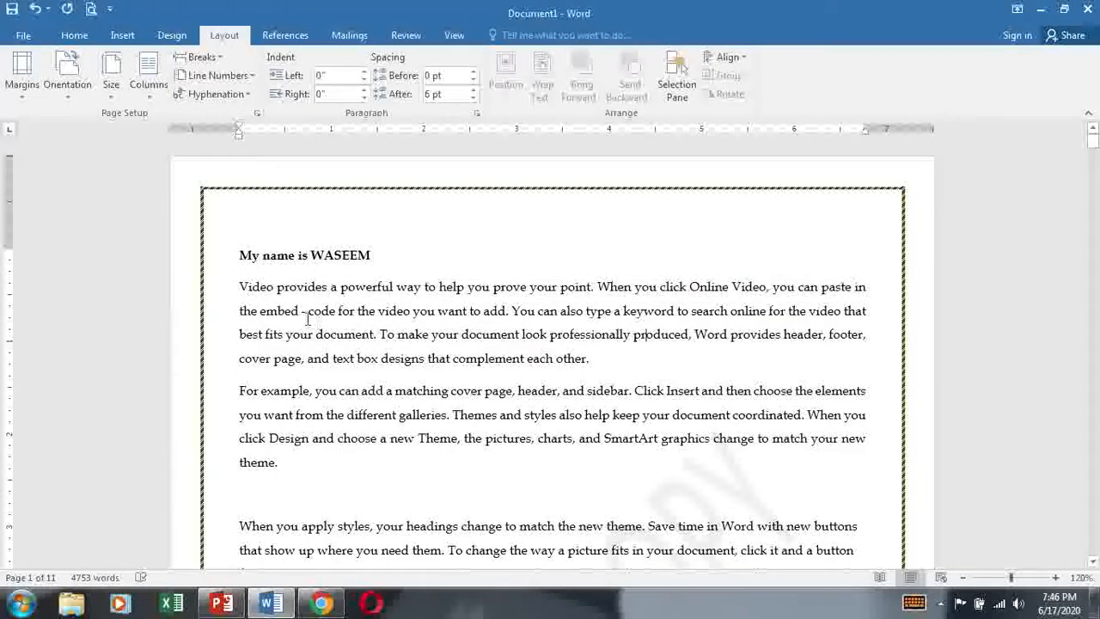
Insert the filler letters "dfdddddddsafsdfasf" inside the word "paste" in the first body paragraph to test line-end hyphenation
{"action": "left_click_drag", "start_coordinate": [821, 287], "coordinate": [866, 289]}
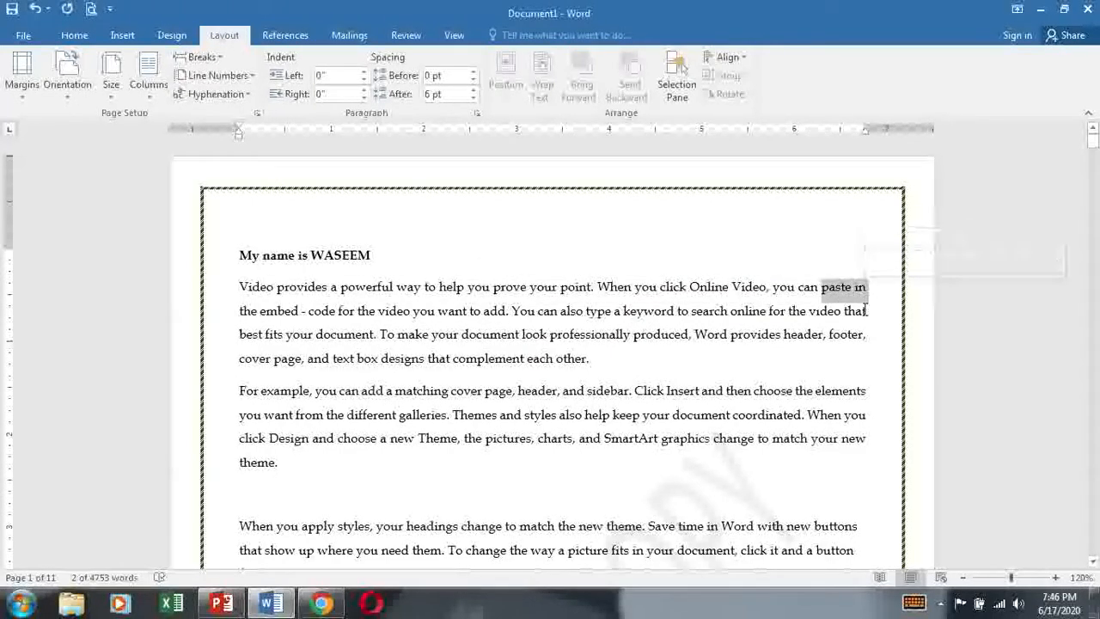
{"action": "left_click", "coordinate": [865, 302]}
{"action": "left_click", "coordinate": [843, 289]}
{"action": "type", "text": "dafdfdsfs"}
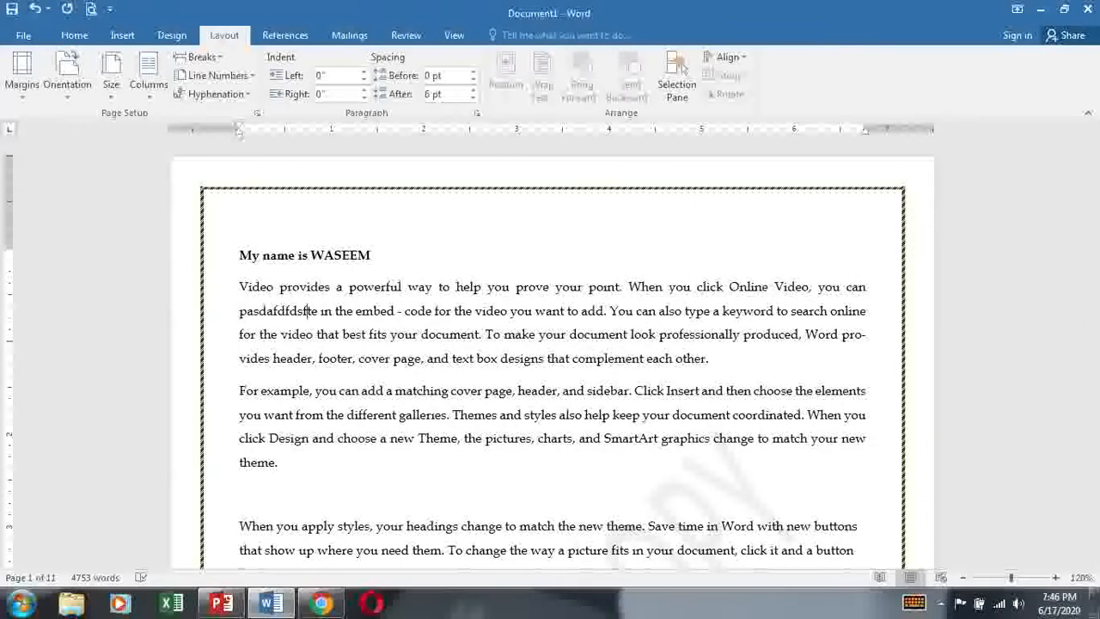
{"action": "key", "text": "ctrl+z"}
{"action": "type", "text": "dfddd"}
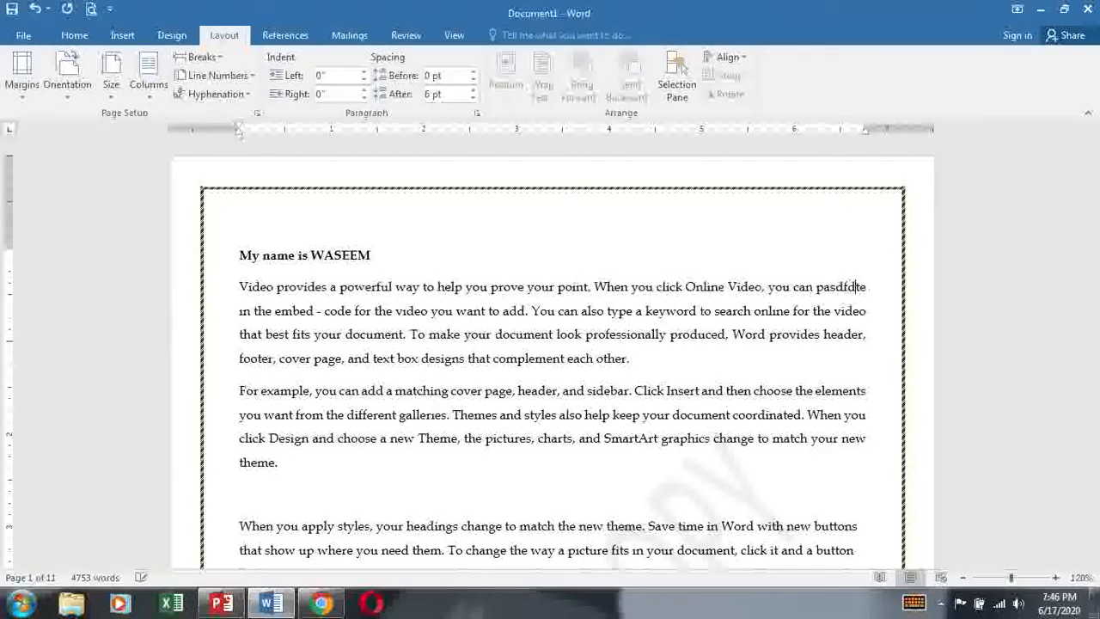
{"action": "type", "text": "ddddsafsdfasf"}
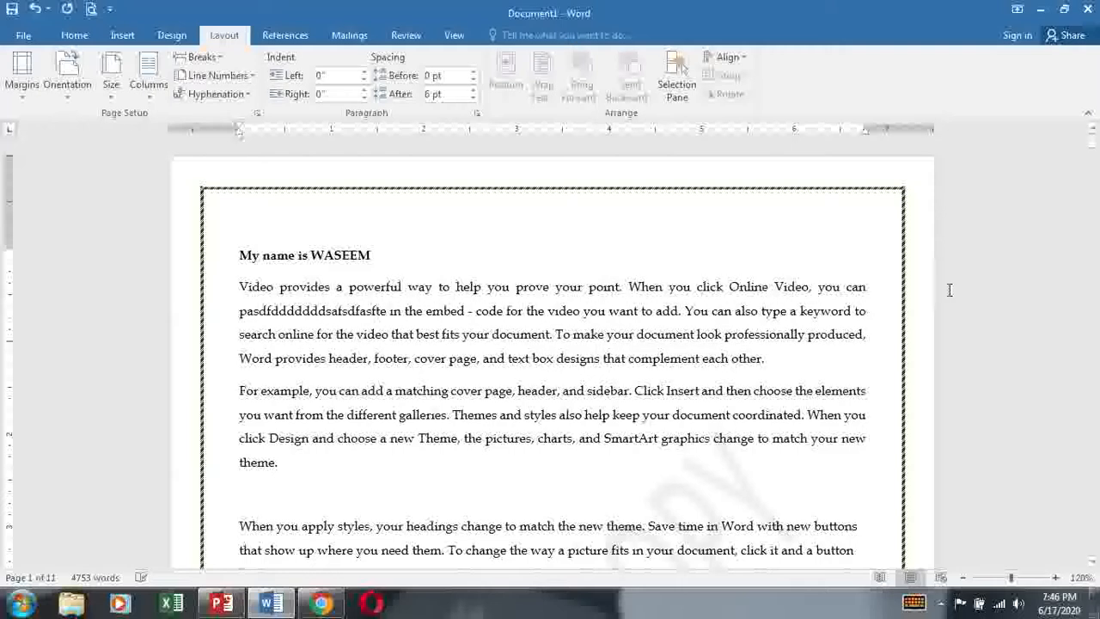
Apply automatic hyphenation and confirm the hyphenation options with words in CAPS included
{"action": "left_click", "coordinate": [215, 93]}
{"action": "left_click", "coordinate": [230, 136]}
{"action": "left_click", "coordinate": [215, 94]}
{"action": "left_click", "coordinate": [244, 174]}
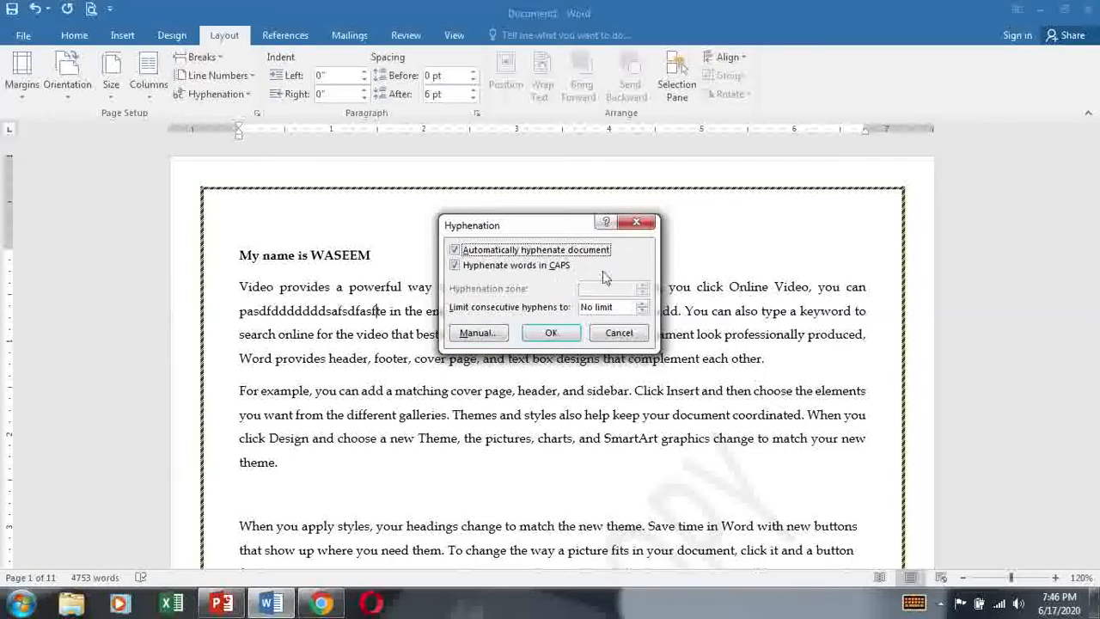
{"action": "left_click", "coordinate": [551, 333]}
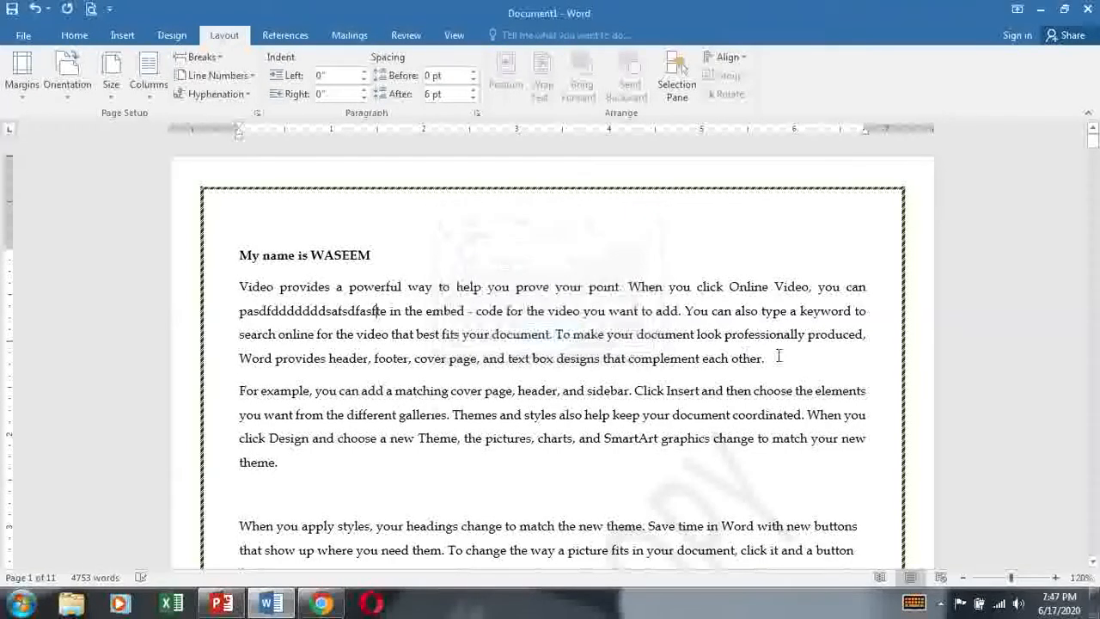
Add the uppercase word "PAKISTANSERFSD" at the end of the first body paragraph and check how it splits
{"action": "left_click", "coordinate": [778, 359]}
{"action": "type", "text": "PAKI-STANSERFSD"}
{"action": "left_click_drag", "start_coordinate": [239, 415], "coordinate": [863, 463]}
{"action": "left_click", "coordinate": [718, 342]}
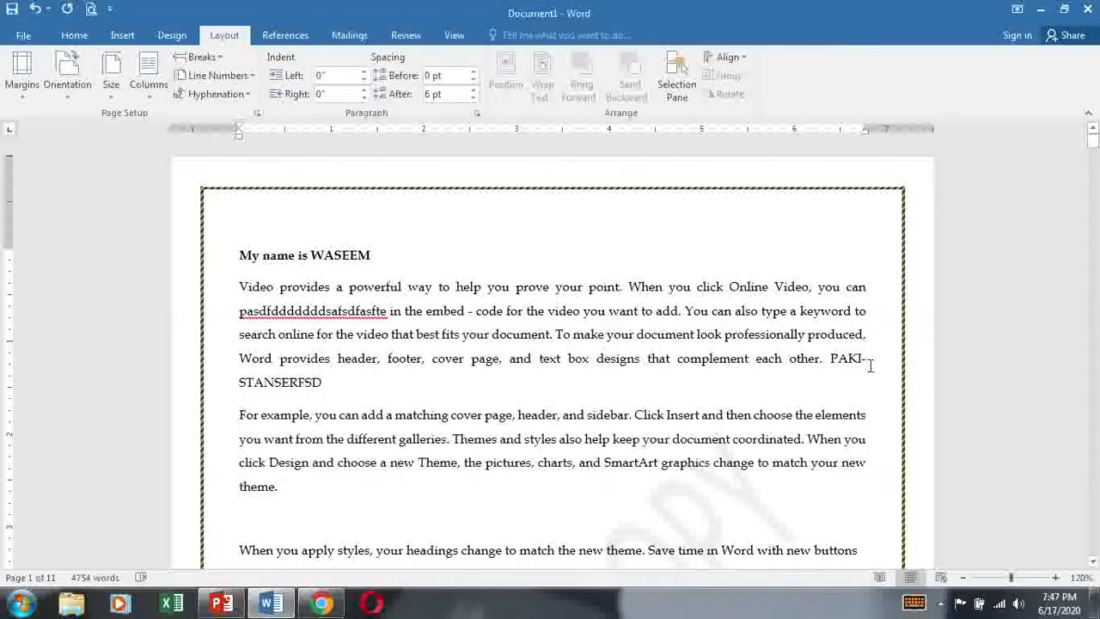
{"action": "double_click", "coordinate": [272, 383]}
{"action": "left_click", "coordinate": [323, 382]}
Ignore all spelling flags for the garbled word before "in the embed"
{"action": "right_click", "coordinate": [386, 316]}
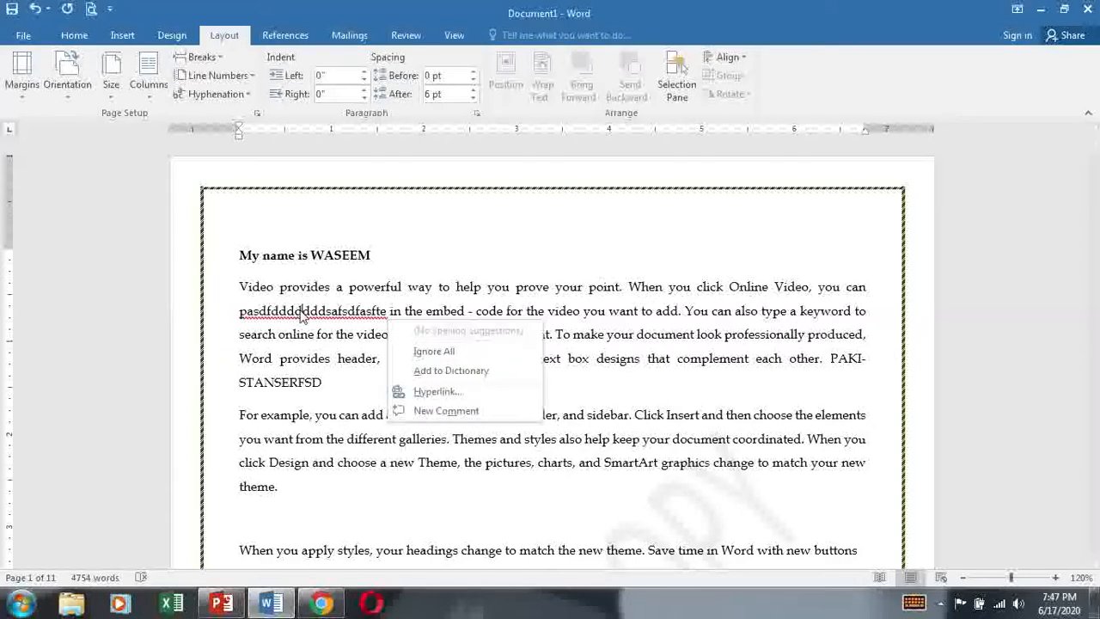
{"action": "left_click", "coordinate": [409, 351]}
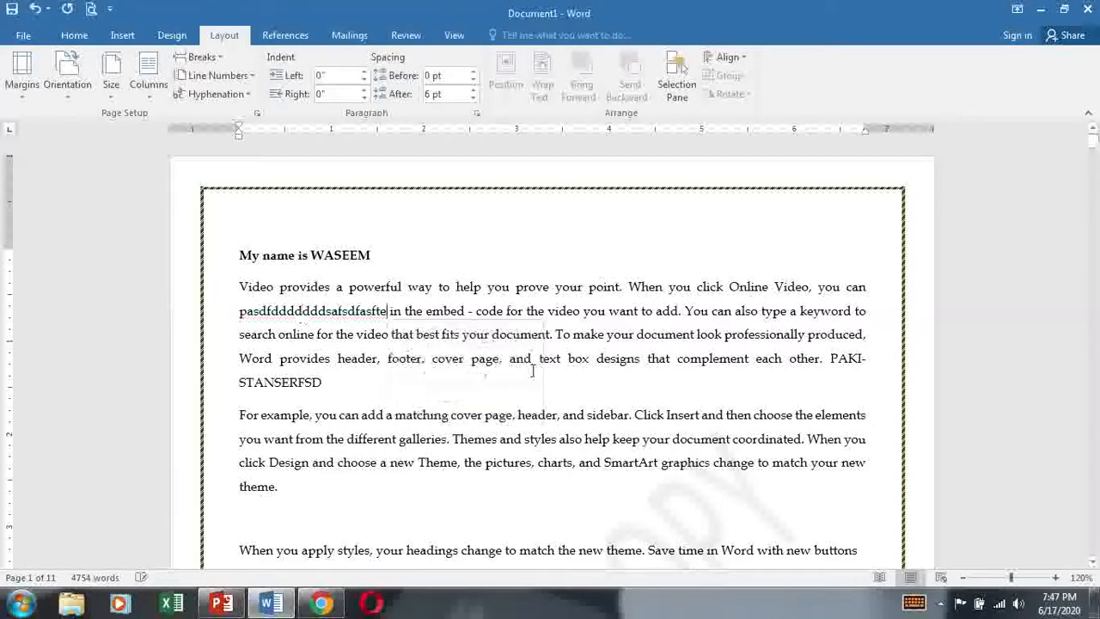
Turn off hyphenation of words in CAPS while keeping automatic hyphenation on
{"action": "left_click", "coordinate": [216, 94]}
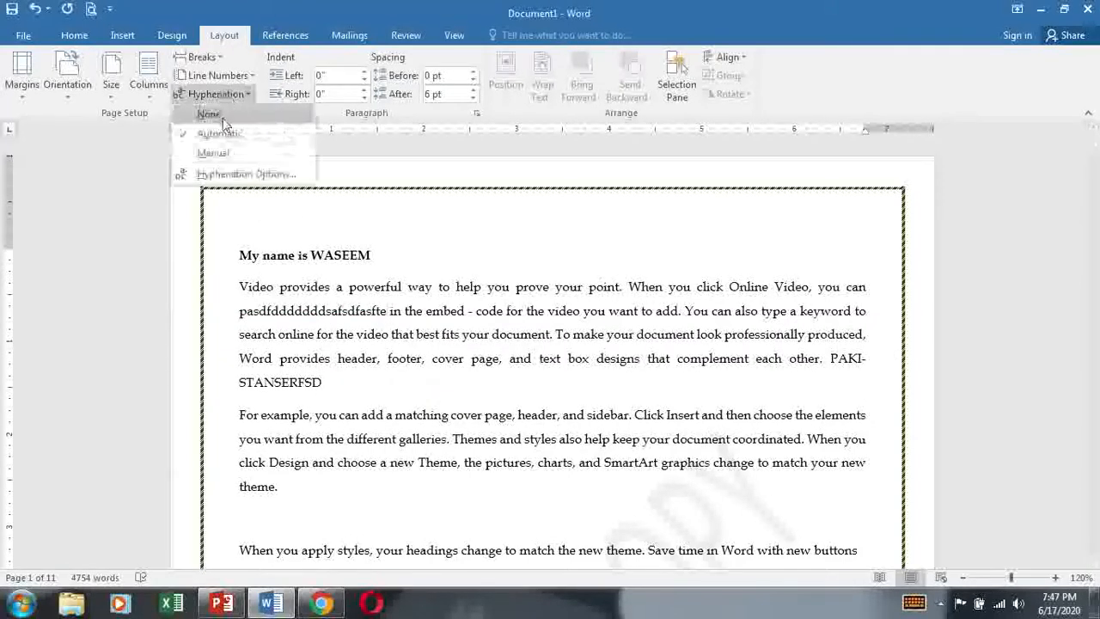
{"action": "left_click", "coordinate": [227, 176]}
{"action": "left_click", "coordinate": [499, 266]}
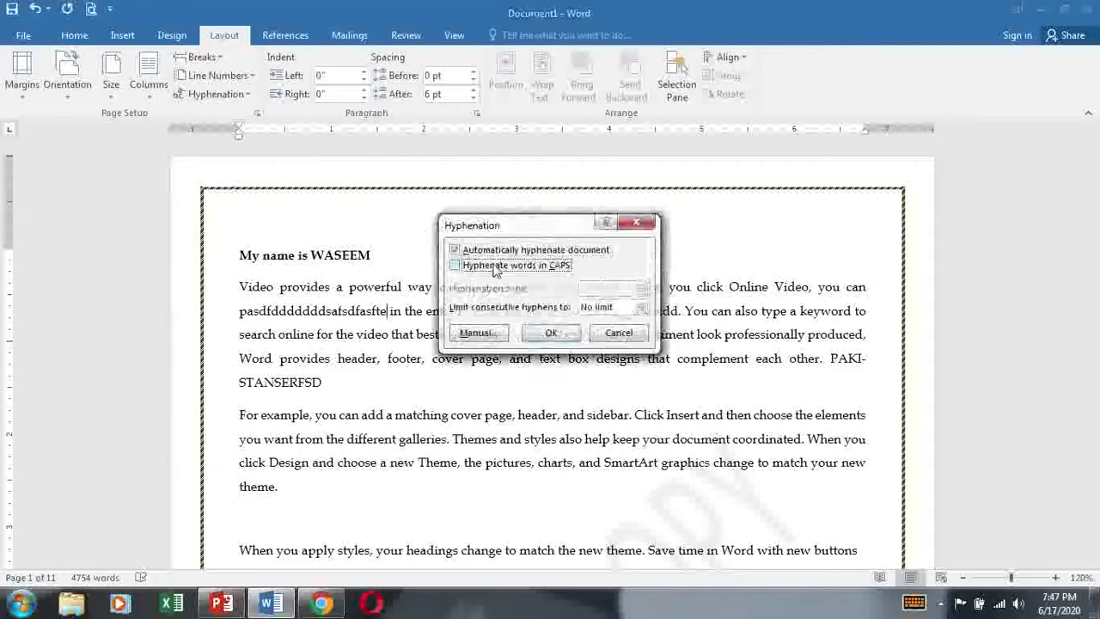
{"action": "left_click", "coordinate": [551, 332]}
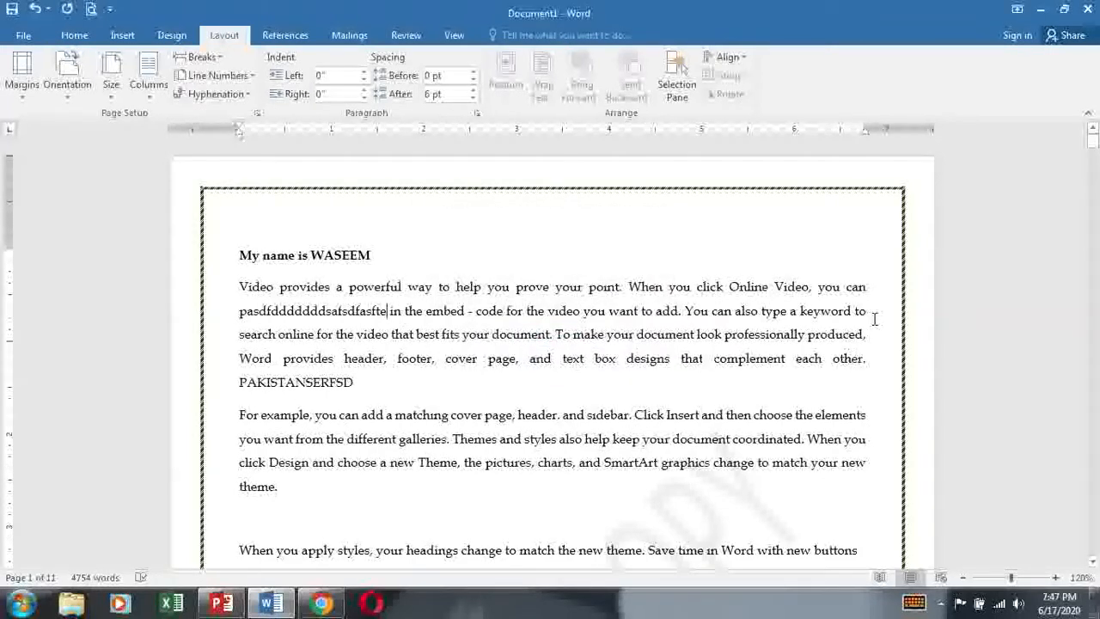
Insert "fddfdfdfdfff" directly before "search" in the first body paragraph and check the hyphenation at the line end
{"action": "type", "text": "fddfdfdfdfff"}
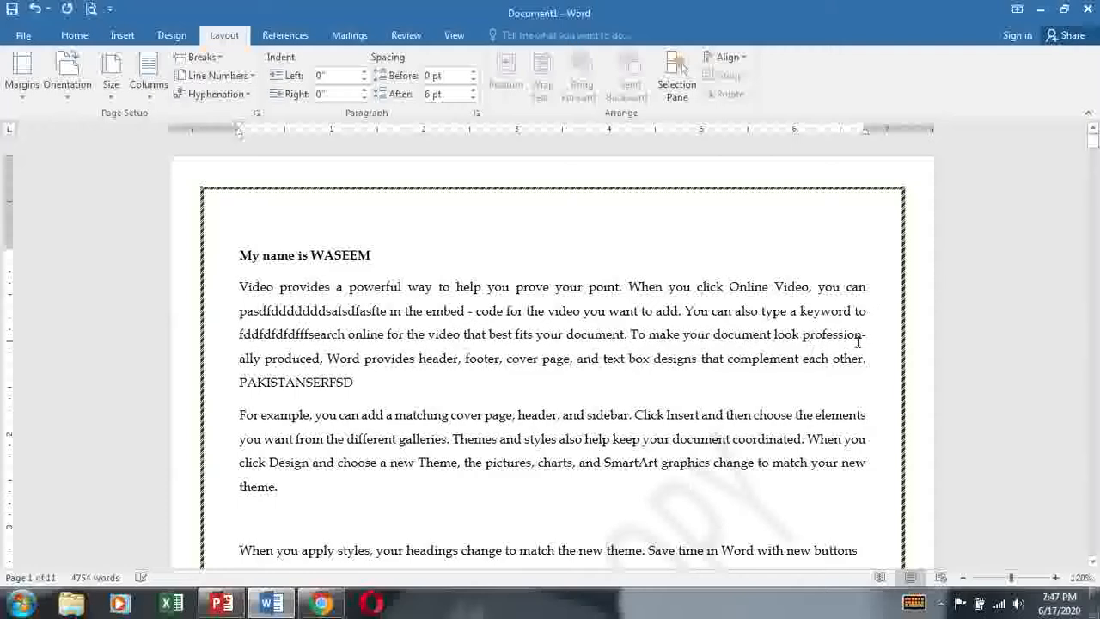
{"action": "left_click_drag", "start_coordinate": [805, 338], "coordinate": [256, 365]}
{"action": "left_click", "coordinate": [544, 391]}
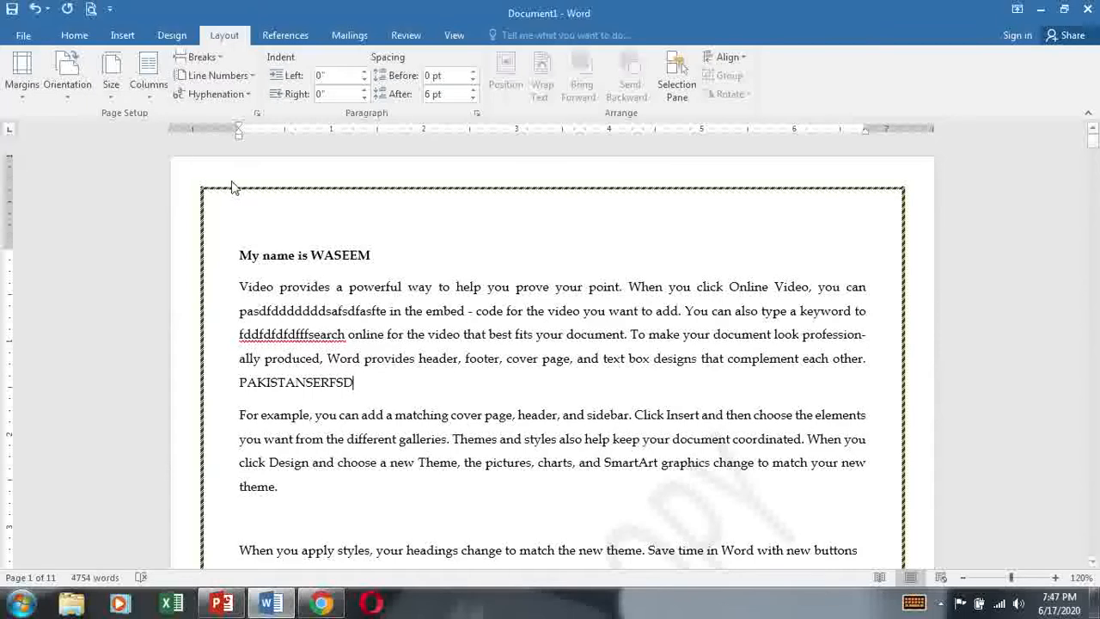
Review the display and proofing options reached from Page Setup, try showing tab characters and spaces, and cancel without applying
{"action": "left_click", "coordinate": [256, 112]}
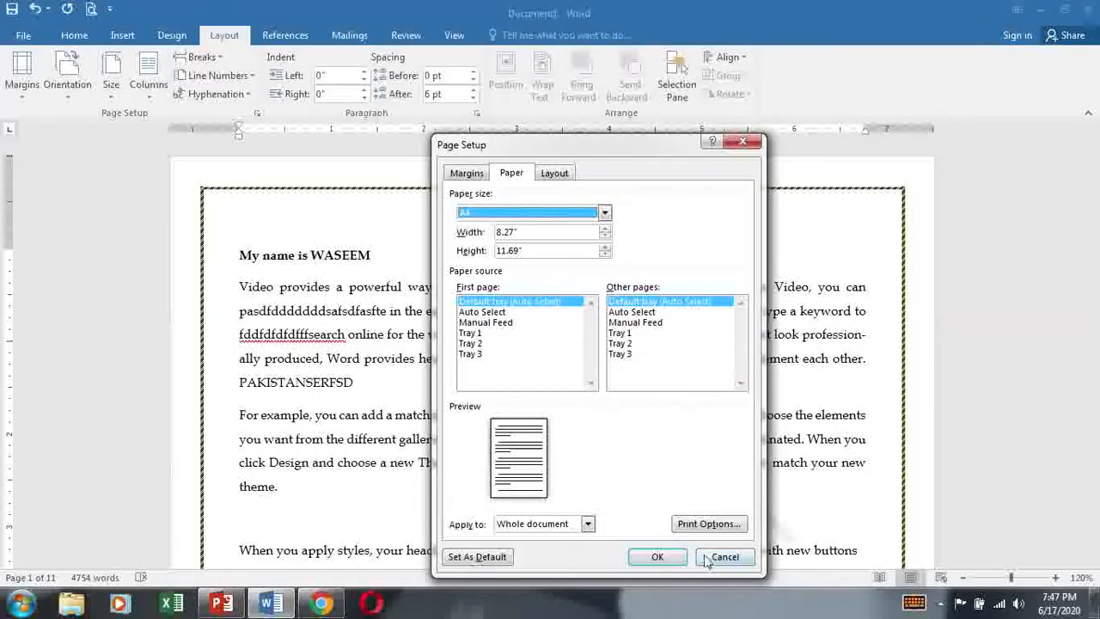
{"action": "left_click", "coordinate": [709, 524]}
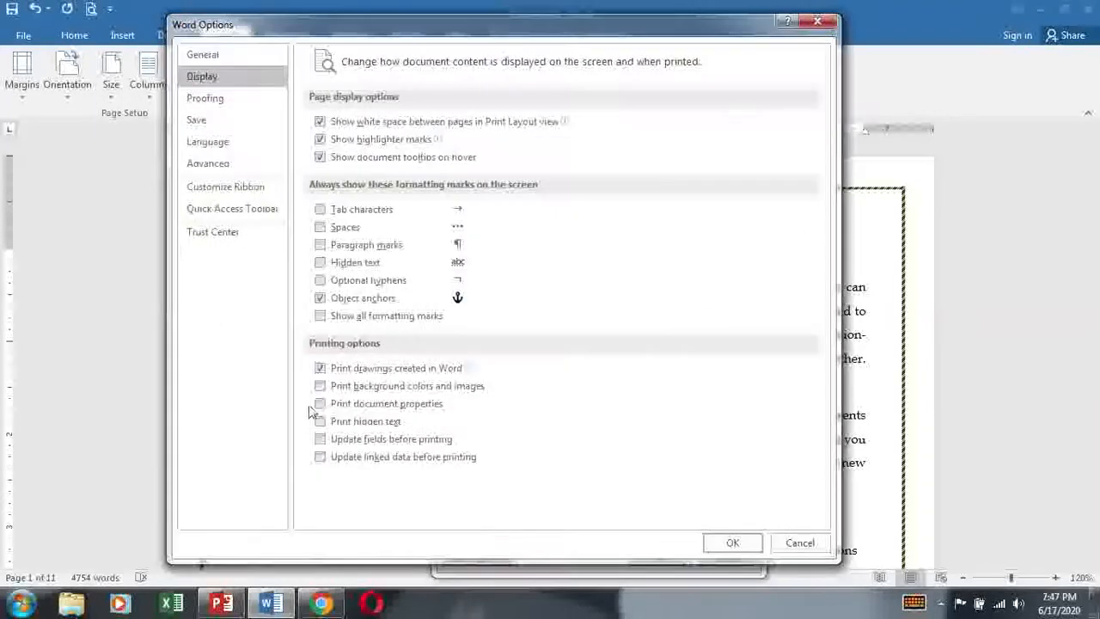
{"action": "left_click", "coordinate": [348, 225]}
{"action": "left_click", "coordinate": [351, 214]}
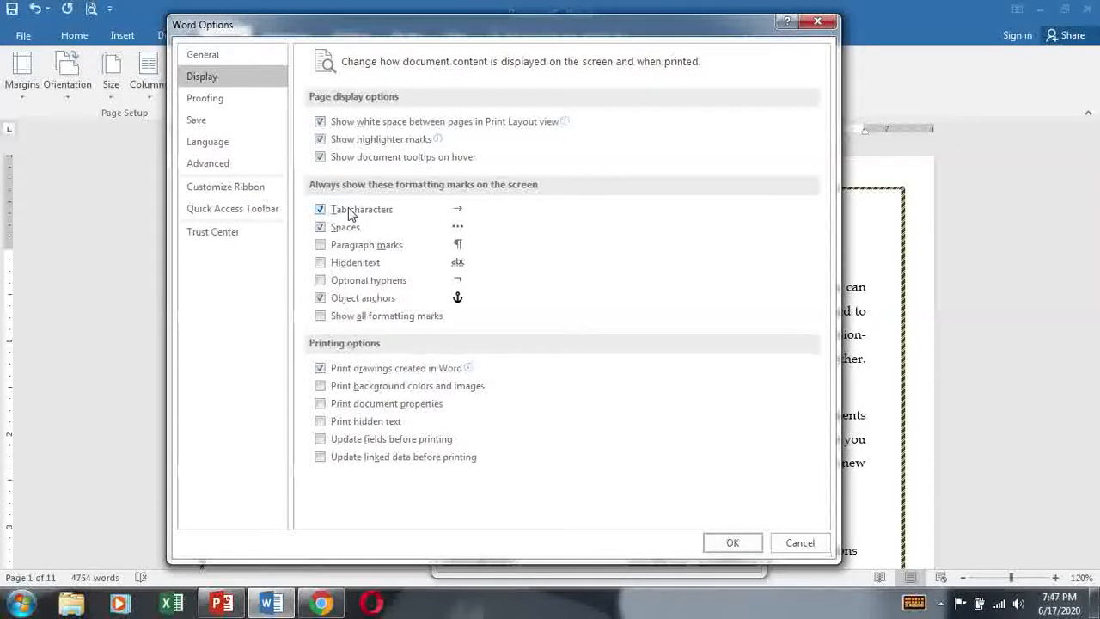
{"action": "left_click", "coordinate": [351, 228]}
{"action": "left_click", "coordinate": [230, 96]}
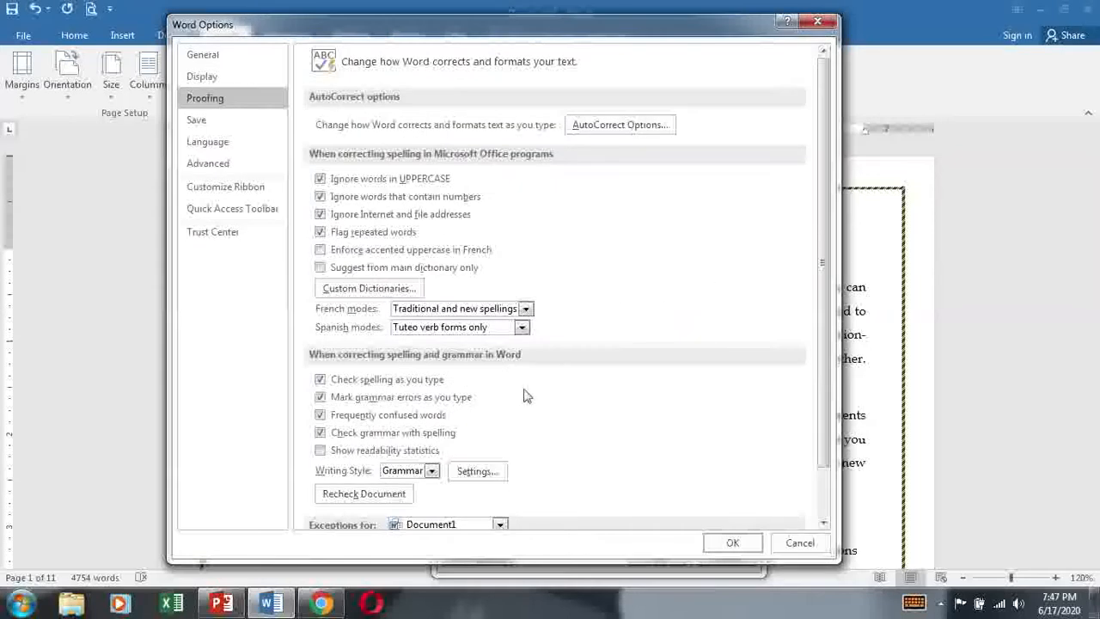
{"action": "scroll", "coordinate": [533, 402], "scroll_direction": "down", "scroll_amount": 2}
{"action": "scroll", "coordinate": [555, 425], "scroll_direction": "up", "scroll_amount": 2}
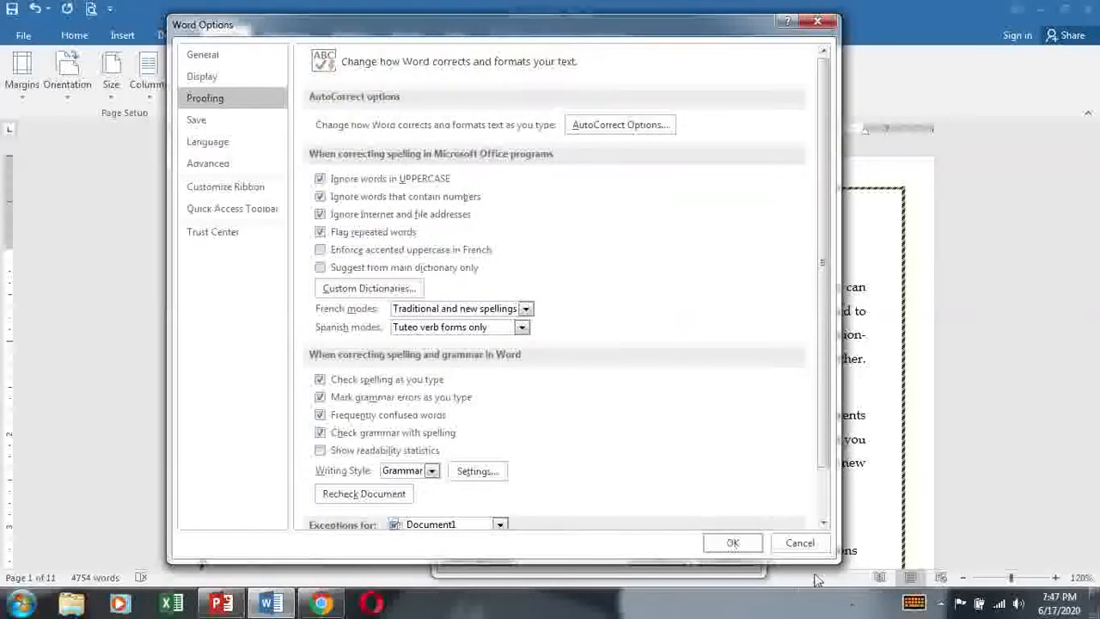
{"action": "left_click", "coordinate": [800, 543]}
{"action": "left_click", "coordinate": [714, 558]}
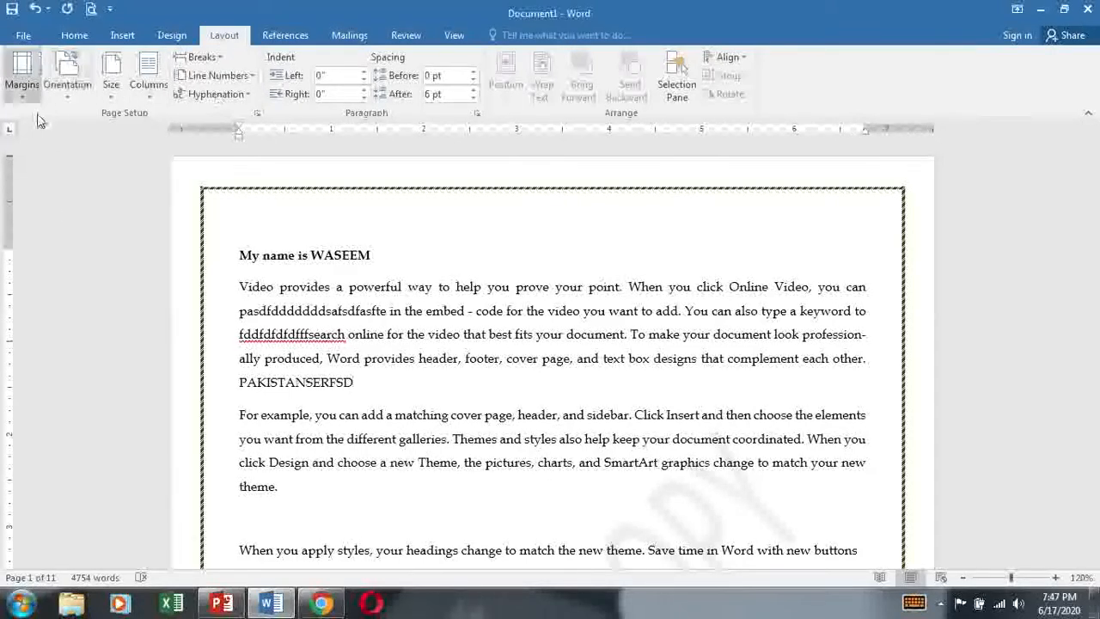
Examine the preset choices for page margins, orientation, paper size and columns
{"action": "left_click", "coordinate": [22, 73]}
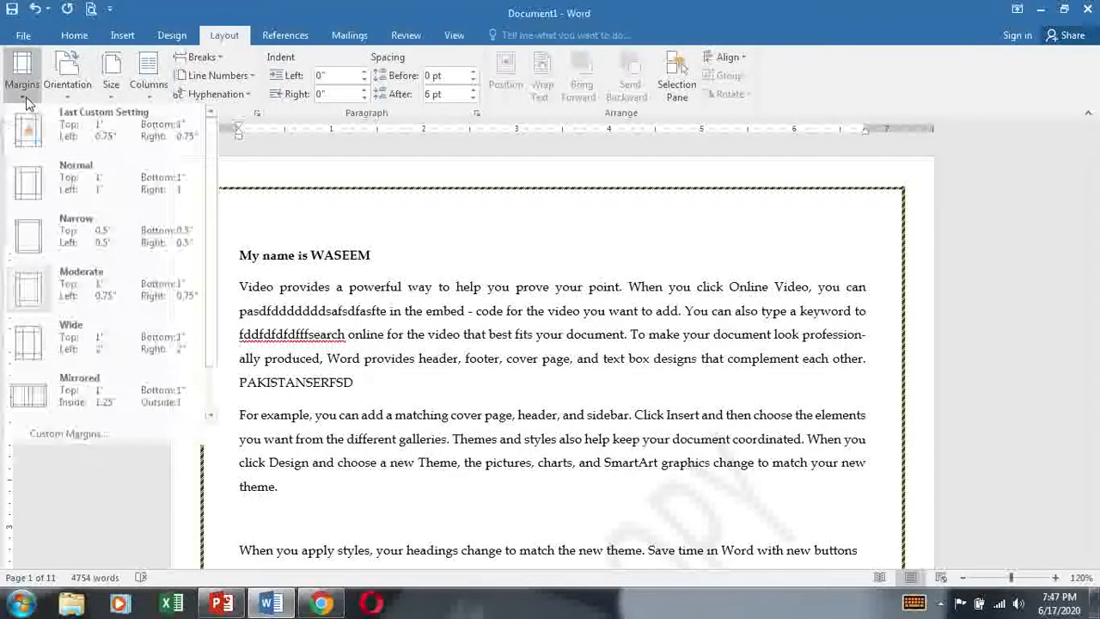
{"action": "left_click", "coordinate": [68, 82]}
{"action": "left_click", "coordinate": [70, 86]}
{"action": "left_click", "coordinate": [110, 82]}
{"action": "left_click", "coordinate": [110, 86]}
{"action": "left_click", "coordinate": [110, 86]}
{"action": "left_click", "coordinate": [148, 86]}
{"action": "left_click", "coordinate": [148, 86]}
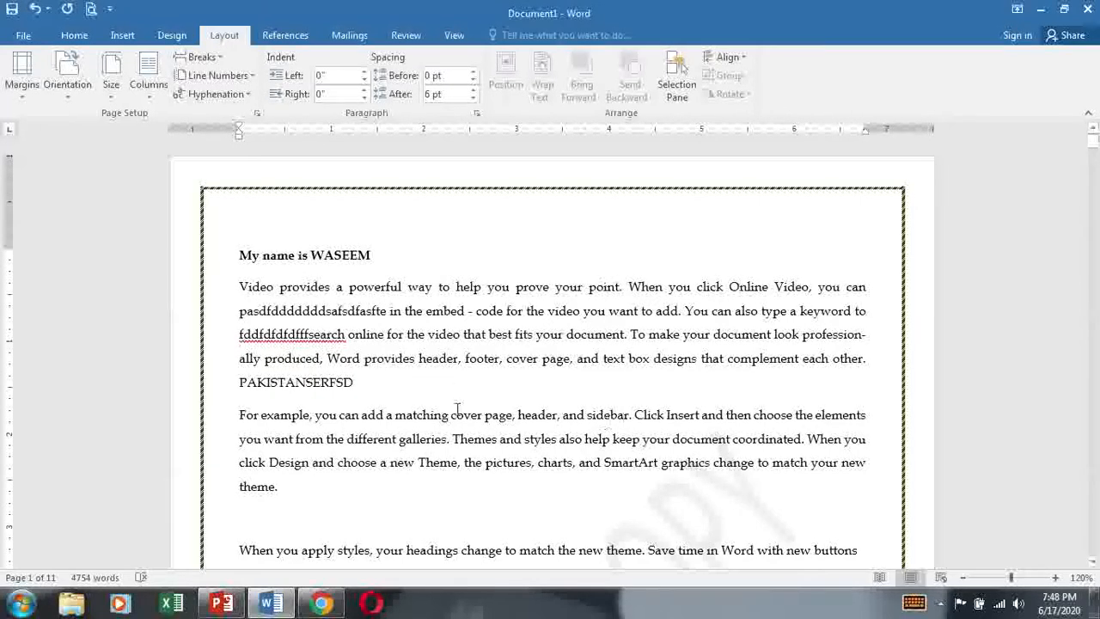
Set the left indent of the paragraph starting "For example" to 0.2"
{"action": "triple_click", "coordinate": [464, 438]}
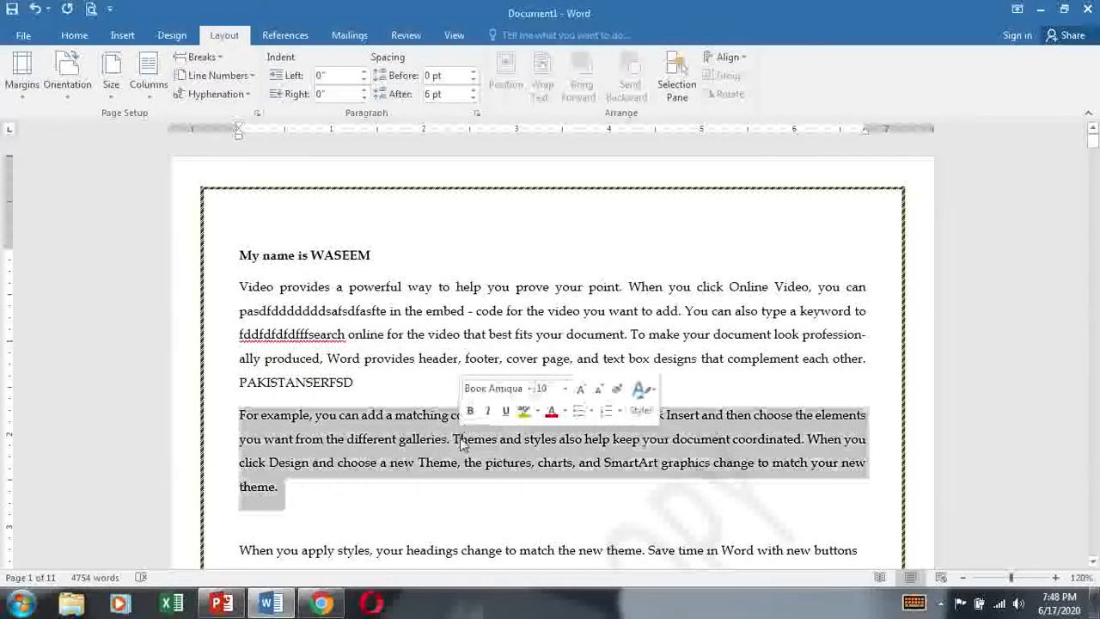
{"action": "left_click", "coordinate": [365, 73]}
{"action": "left_click", "coordinate": [364, 72]}
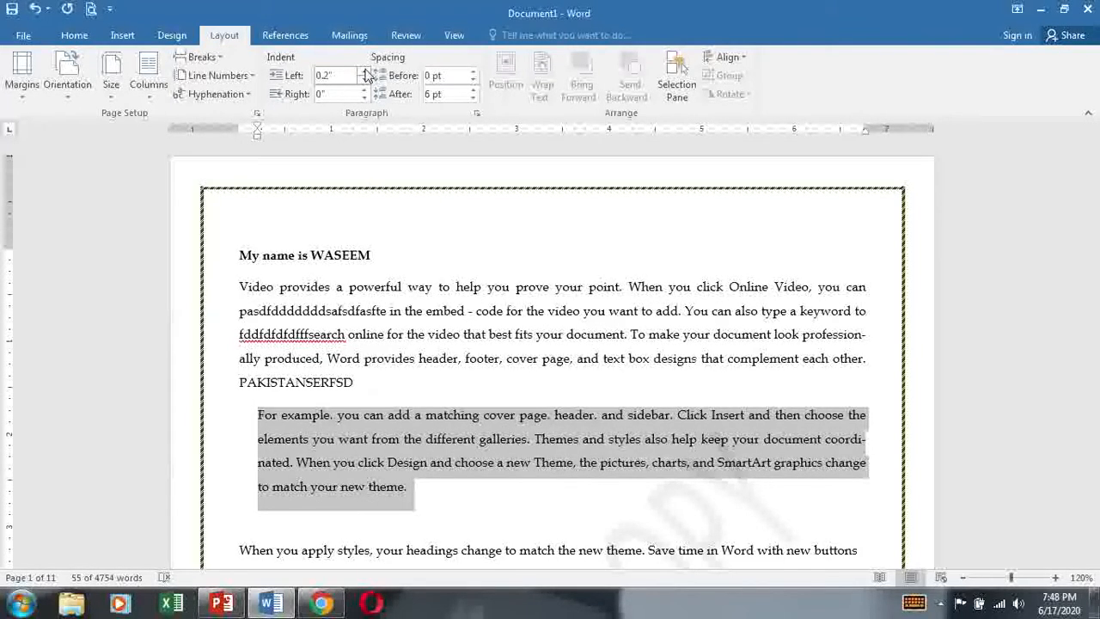
Set the "For example" paragraph's spacing to 24 pt before and 24 pt after
{"action": "left_click", "coordinate": [473, 72]}
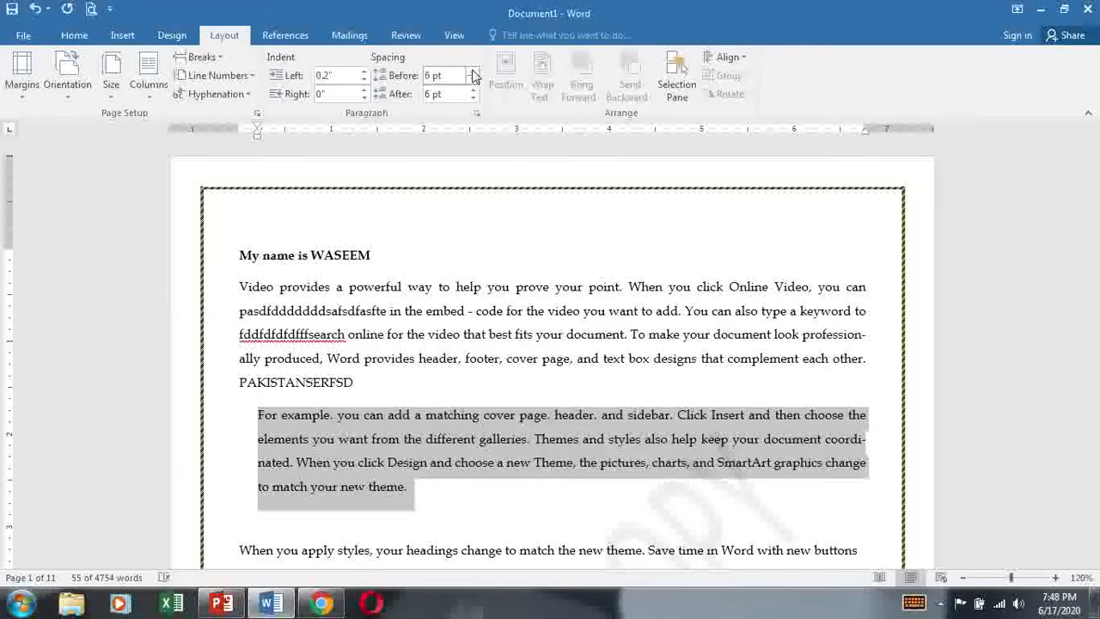
{"action": "left_click", "coordinate": [473, 72]}
{"action": "left_click", "coordinate": [473, 72]}
{"action": "left_click", "coordinate": [472, 73]}
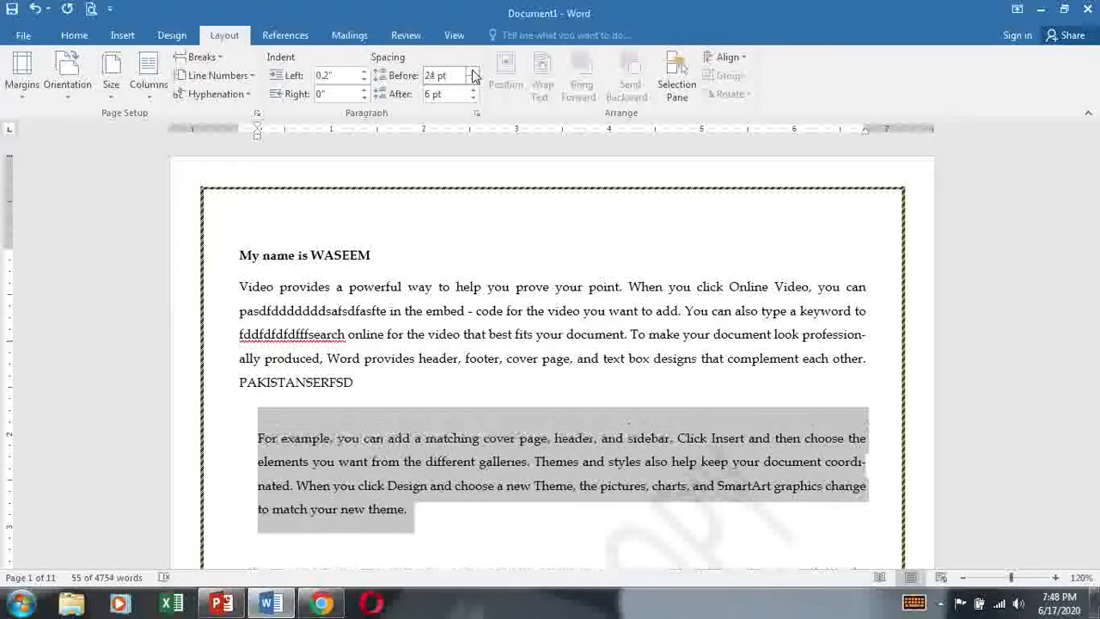
{"action": "left_click", "coordinate": [473, 89]}
{"action": "left_click", "coordinate": [473, 89]}
{"action": "left_click", "coordinate": [473, 89]}
{"action": "scroll", "coordinate": [508, 307], "scroll_direction": "down", "scroll_amount": 3}
{"action": "scroll", "coordinate": [508, 307], "scroll_direction": "down", "scroll_amount": 2}
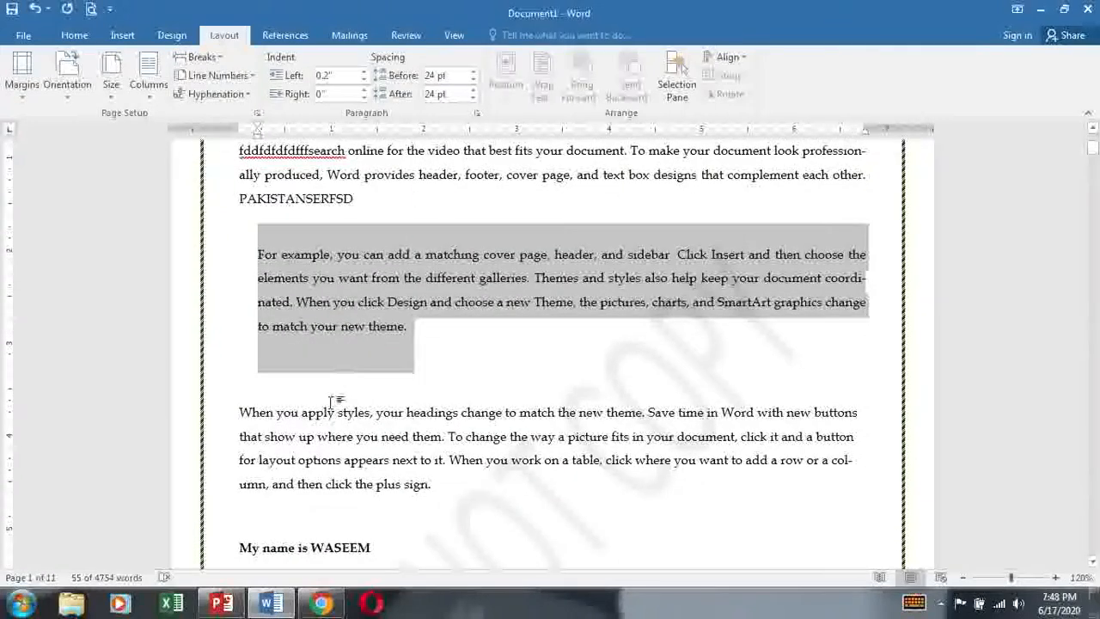
Set the right indent of the "For example" paragraph to 0.4"
{"action": "left_click", "coordinate": [363, 89]}
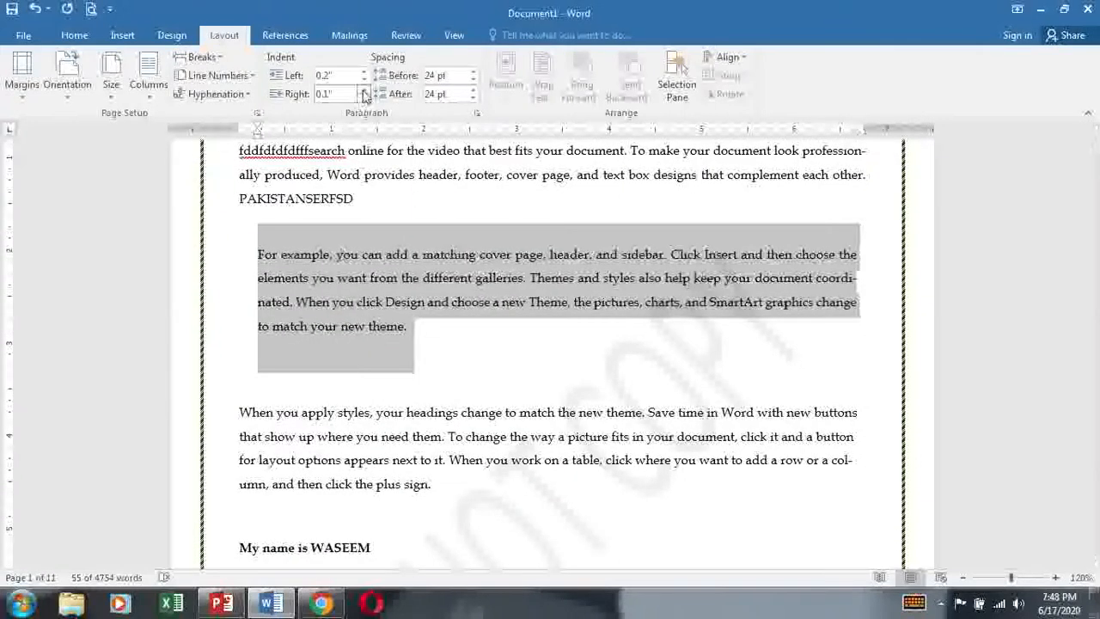
{"action": "left_click", "coordinate": [363, 89]}
{"action": "left_click", "coordinate": [364, 89]}
{"action": "left_click", "coordinate": [363, 90]}
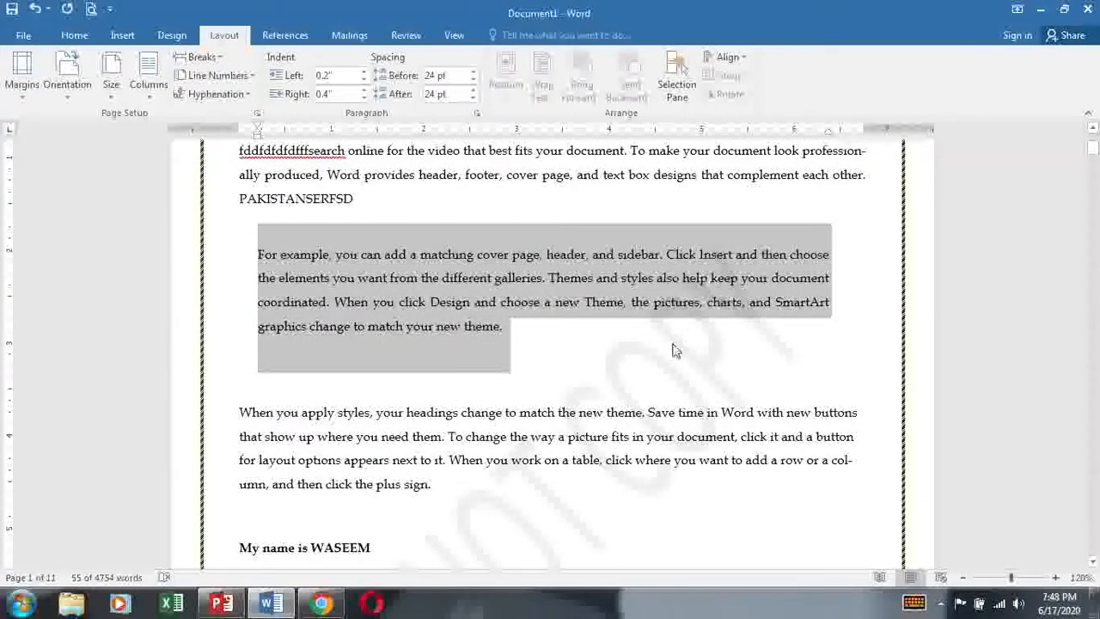
{"action": "left_click", "coordinate": [674, 350]}
{"action": "left_click_drag", "start_coordinate": [257, 278], "coordinate": [699, 302]}
{"action": "left_click", "coordinate": [641, 371]}
{"action": "left_click_drag", "start_coordinate": [250, 226], "coordinate": [364, 265]}
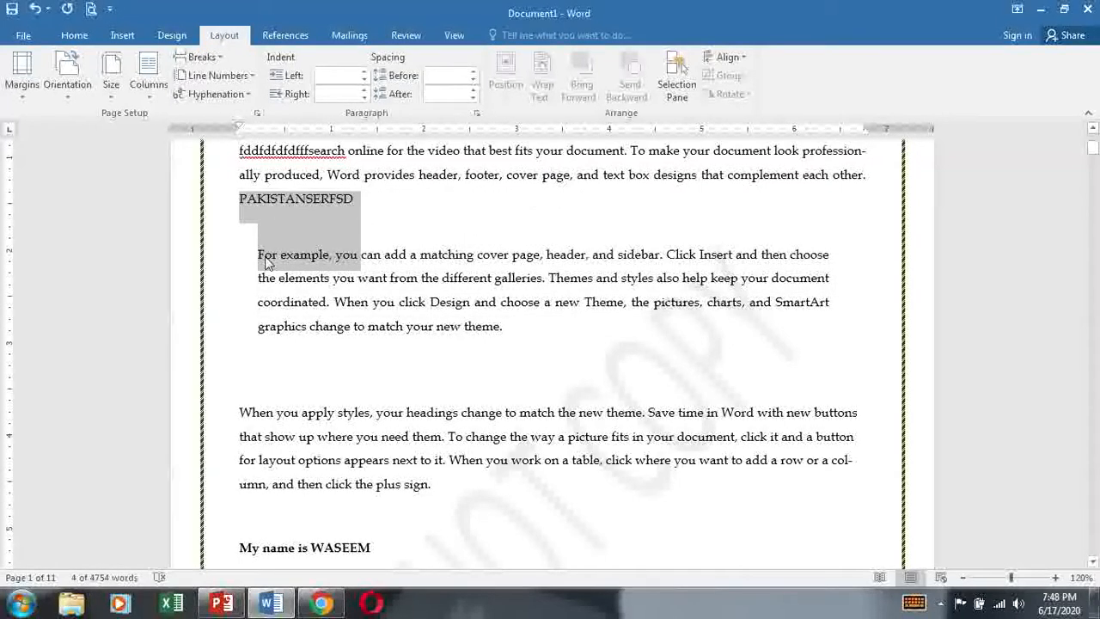
{"action": "left_click", "coordinate": [548, 281]}
Open the detailed paragraph settings for the "For example" paragraph and review the line and page break options
{"action": "triple_click", "coordinate": [469, 278]}
{"action": "left_click", "coordinate": [476, 113]}
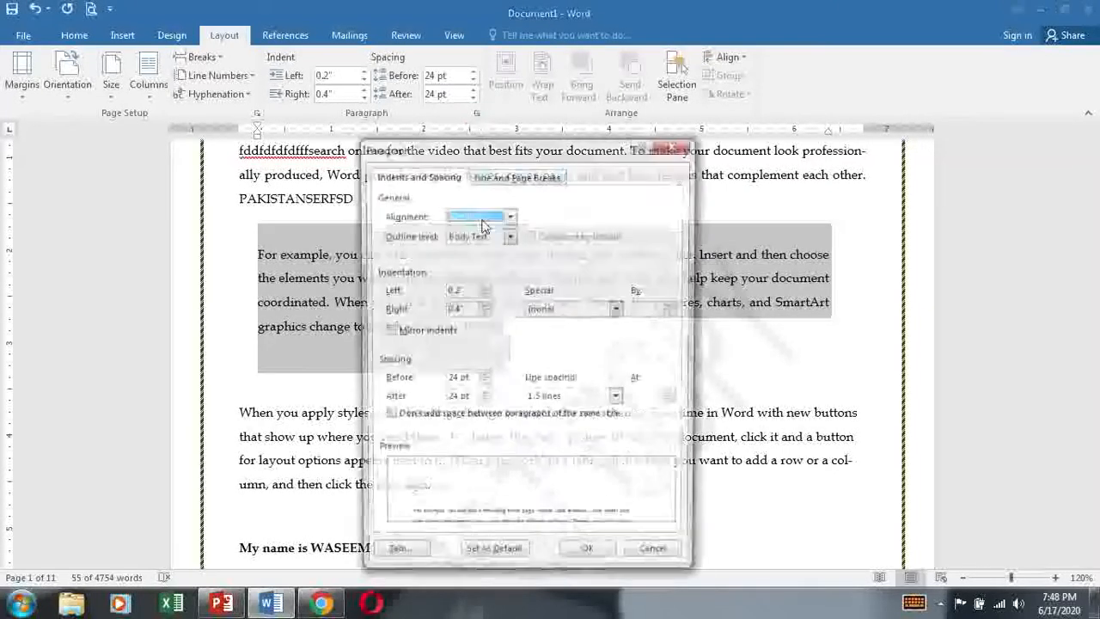
{"action": "left_click", "coordinate": [533, 177]}
{"action": "left_click", "coordinate": [421, 176]}
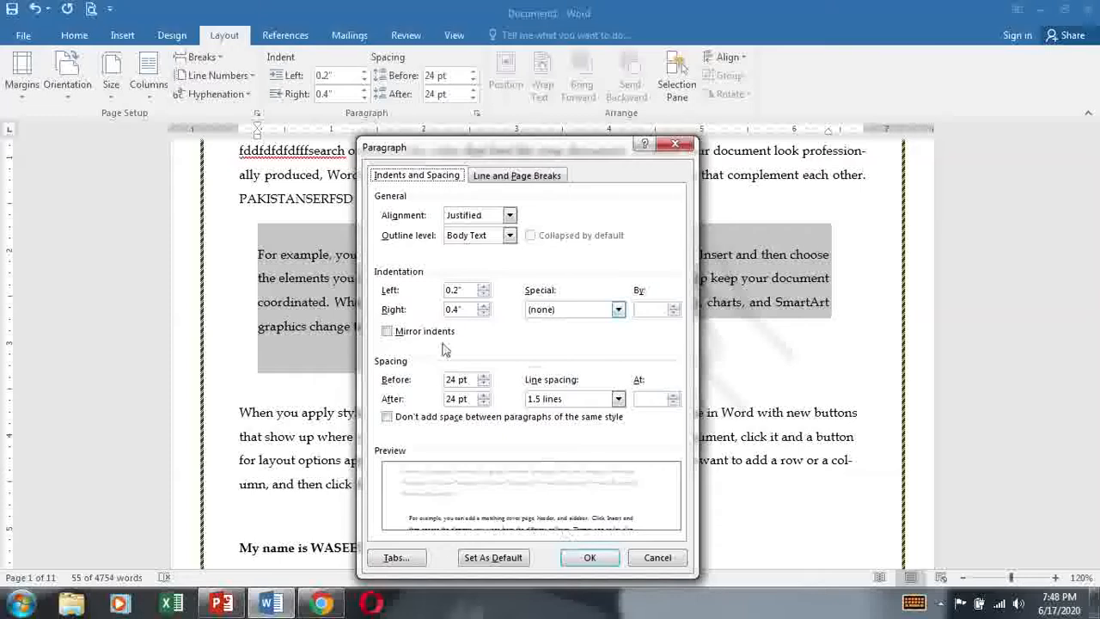
Set the left indentation to 1" and make these paragraph settings the default for the document
{"action": "left_click", "coordinate": [484, 288]}
{"action": "left_click", "coordinate": [483, 288]}
{"action": "left_click", "coordinate": [484, 288]}
{"action": "left_click", "coordinate": [484, 288]}
{"action": "left_click", "coordinate": [484, 288]}
{"action": "left_click", "coordinate": [484, 288]}
{"action": "left_click", "coordinate": [484, 288]}
{"action": "left_click", "coordinate": [484, 288]}
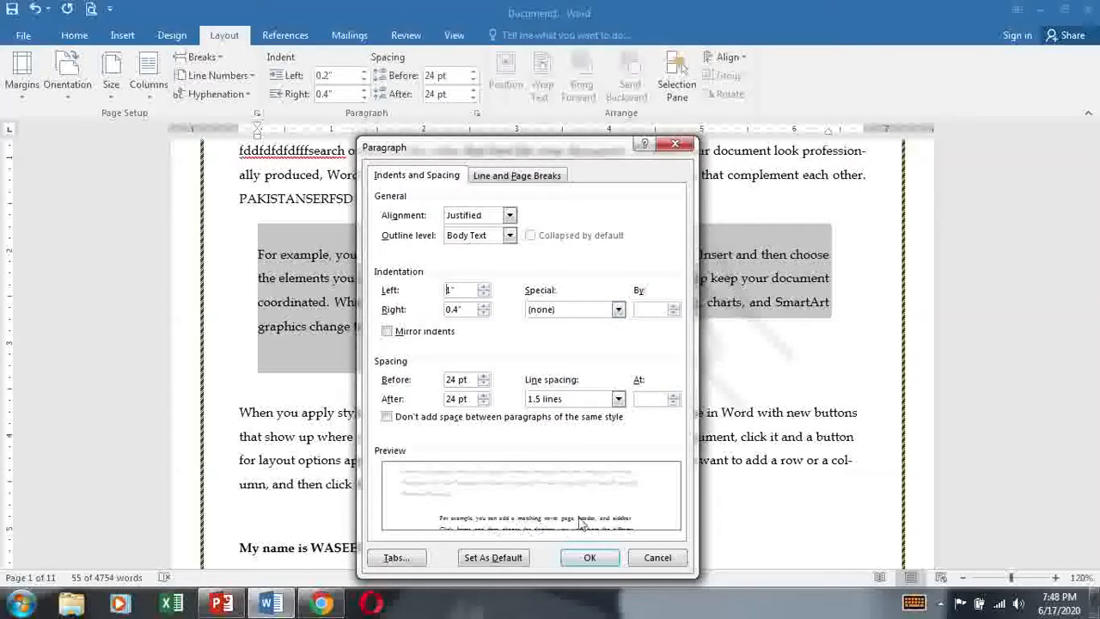
{"action": "left_click", "coordinate": [493, 557]}
{"action": "left_click", "coordinate": [633, 317]}
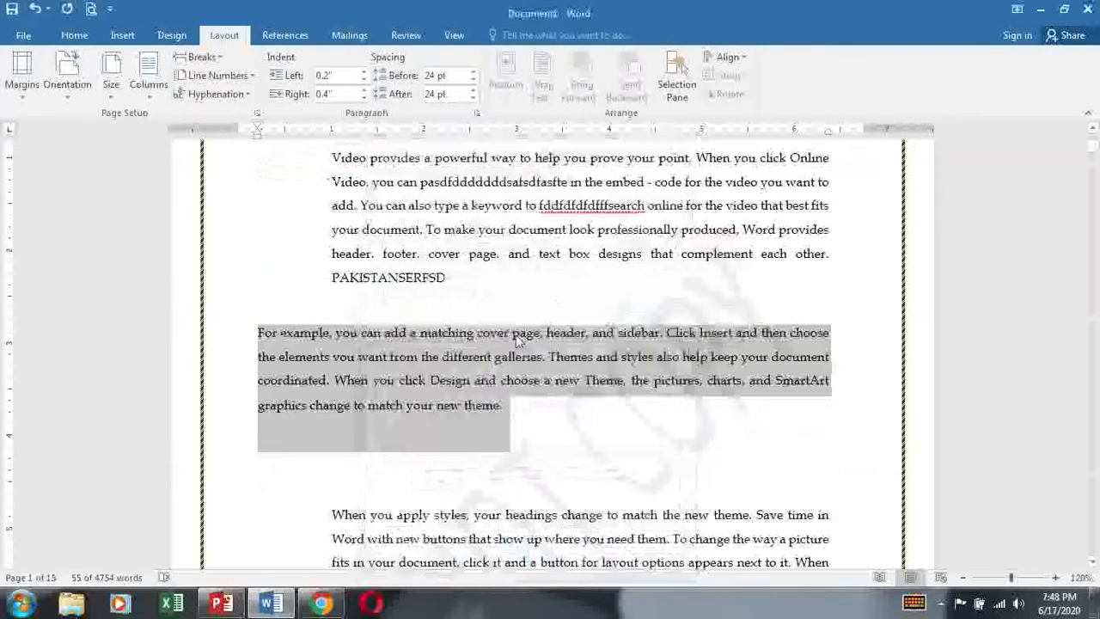
Set the left indent of the "Video provides" paragraph on page 1 back to 0"
{"action": "scroll", "coordinate": [481, 387], "scroll_direction": "up", "scroll_amount": 3}
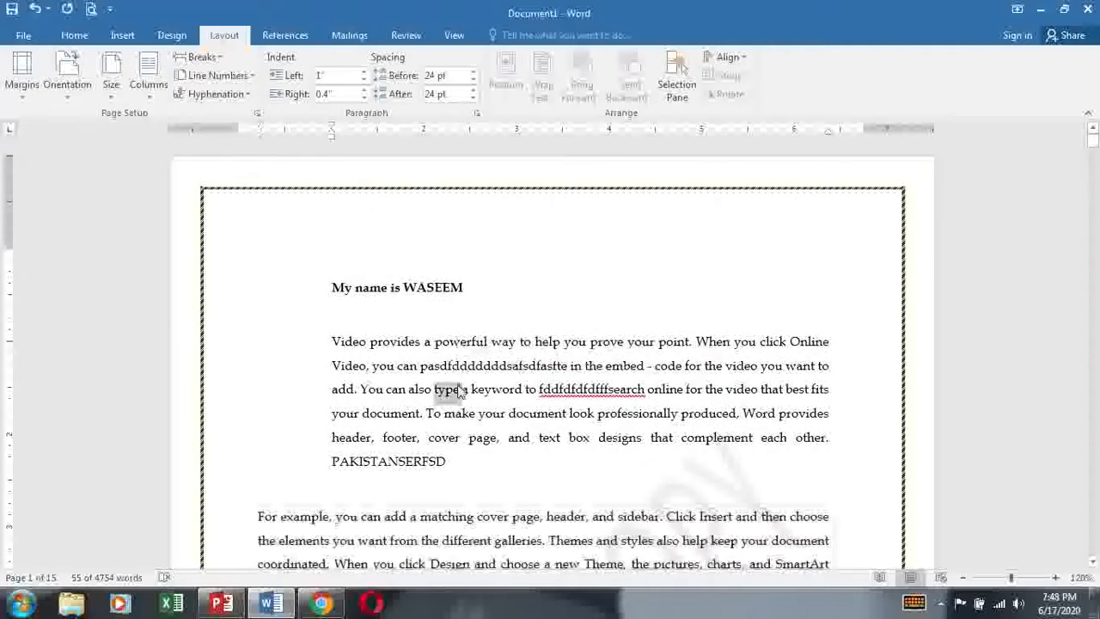
{"action": "triple_click", "coordinate": [460, 387]}
{"action": "left_click_drag", "start_coordinate": [333, 135], "coordinate": [239, 136]}
{"action": "left_click", "coordinate": [537, 436]}
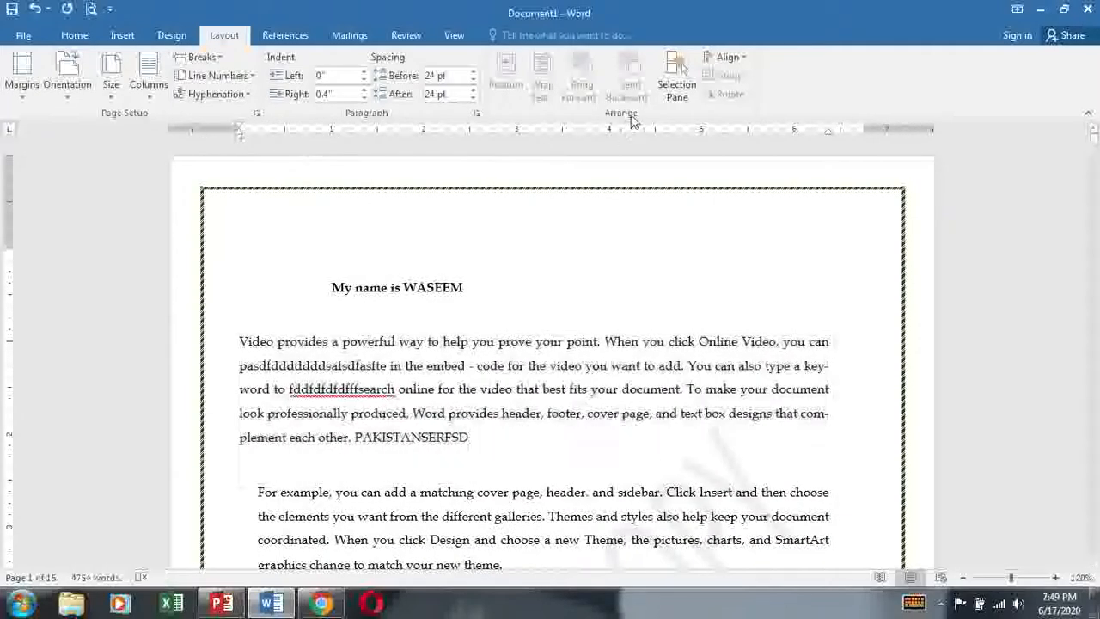
Insert five blank lines above the bold name heading at the start of page 1
{"action": "left_click", "coordinate": [435, 287]}
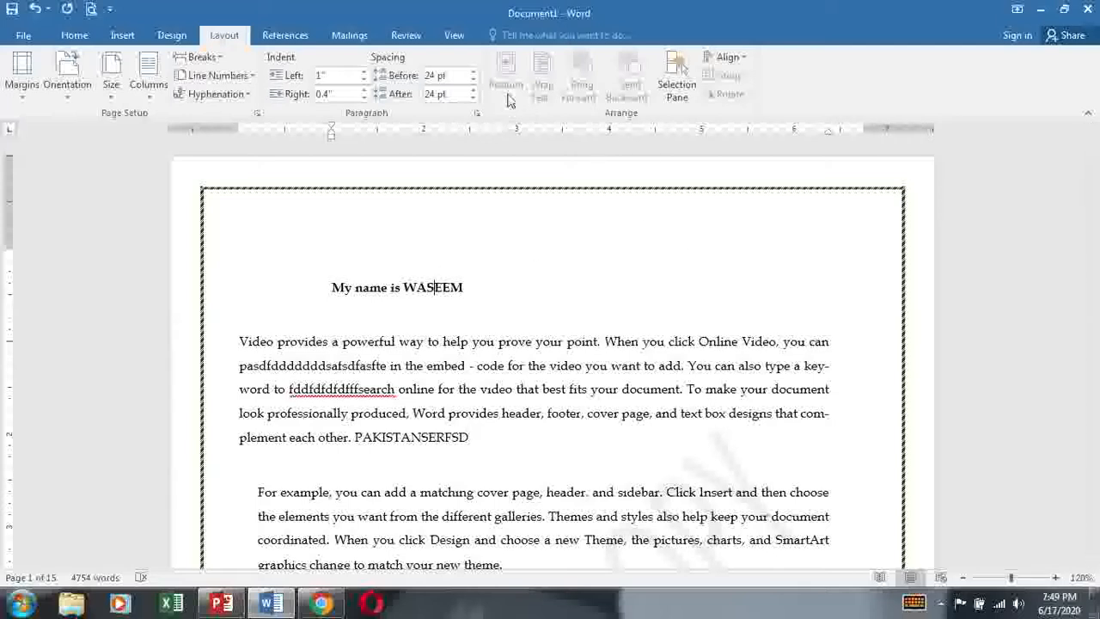
{"action": "left_click", "coordinate": [325, 289]}
{"action": "key", "text": "Return"}
{"action": "key", "text": "Return"}
{"action": "key", "text": "Return"}
{"action": "key", "text": "Return"}
{"action": "key", "text": "Return"}
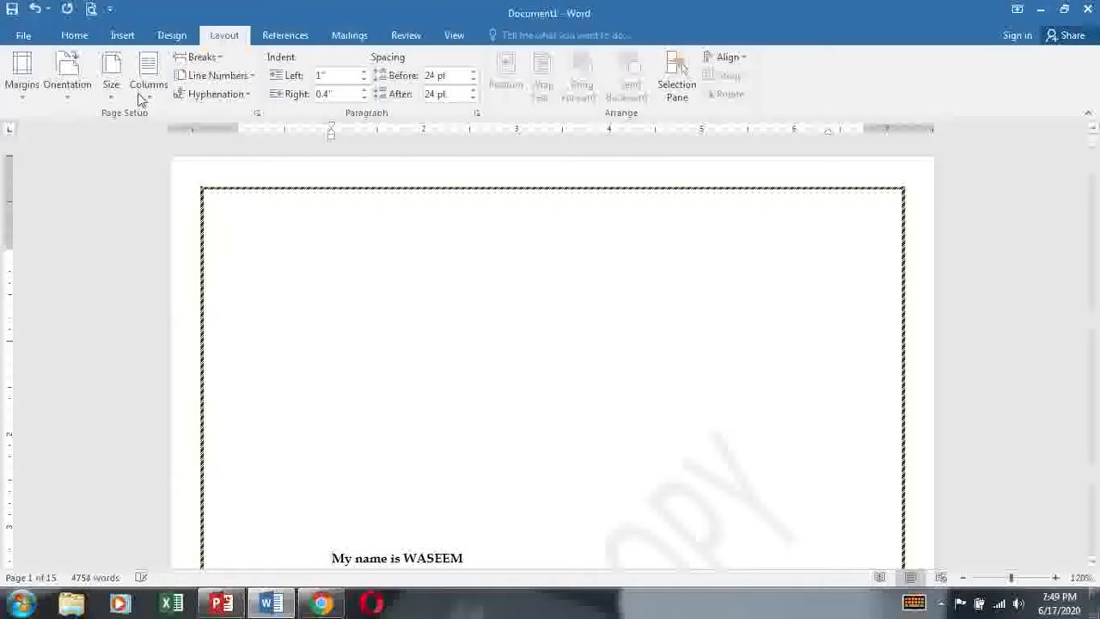
Draw a large "No" symbol shape in the blank space above the heading
{"action": "left_click", "coordinate": [122, 35]}
{"action": "left_click", "coordinate": [221, 77]}
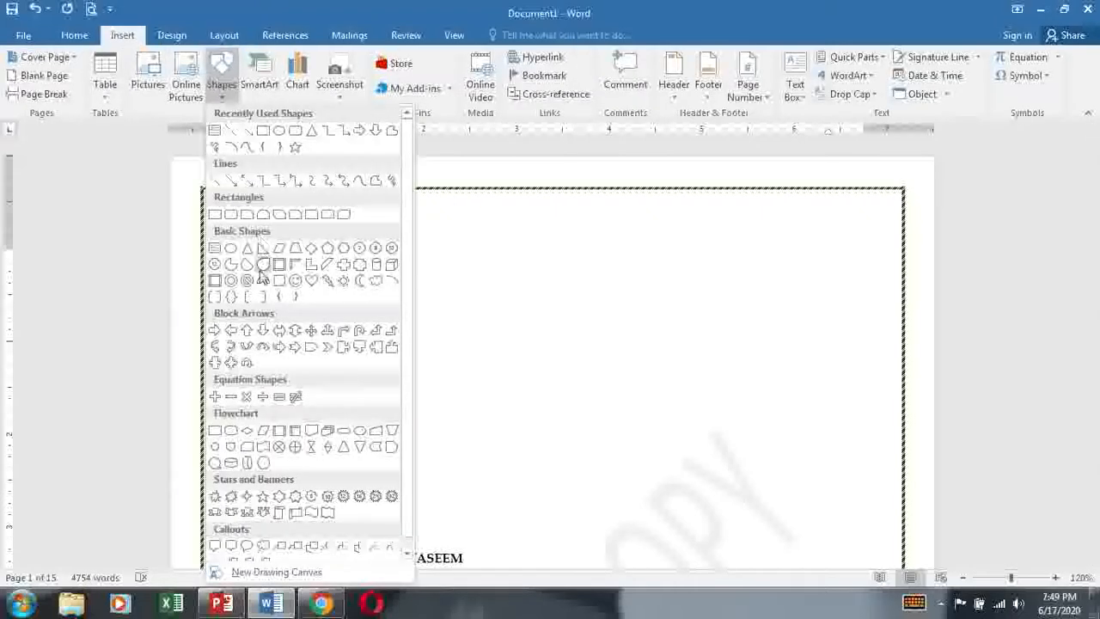
{"action": "left_click", "coordinate": [248, 281]}
{"action": "mouse_move", "coordinate": [332, 231]}
{"action": "left_mouse_down"}
{"action": "mouse_move", "coordinate": [560, 395]}
{"action": "mouse_move", "coordinate": [595, 469]}
{"action": "left_mouse_up"}
Draw a down arrow about 2.3" high and 2.42" wide, and place it overlapping the right side of the "No" symbol
{"action": "left_click", "coordinate": [93, 75]}
{"action": "left_click_drag", "start_coordinate": [281, 232], "coordinate": [505, 445]}
{"action": "left_click_drag", "start_coordinate": [417, 366], "coordinate": [622, 381]}
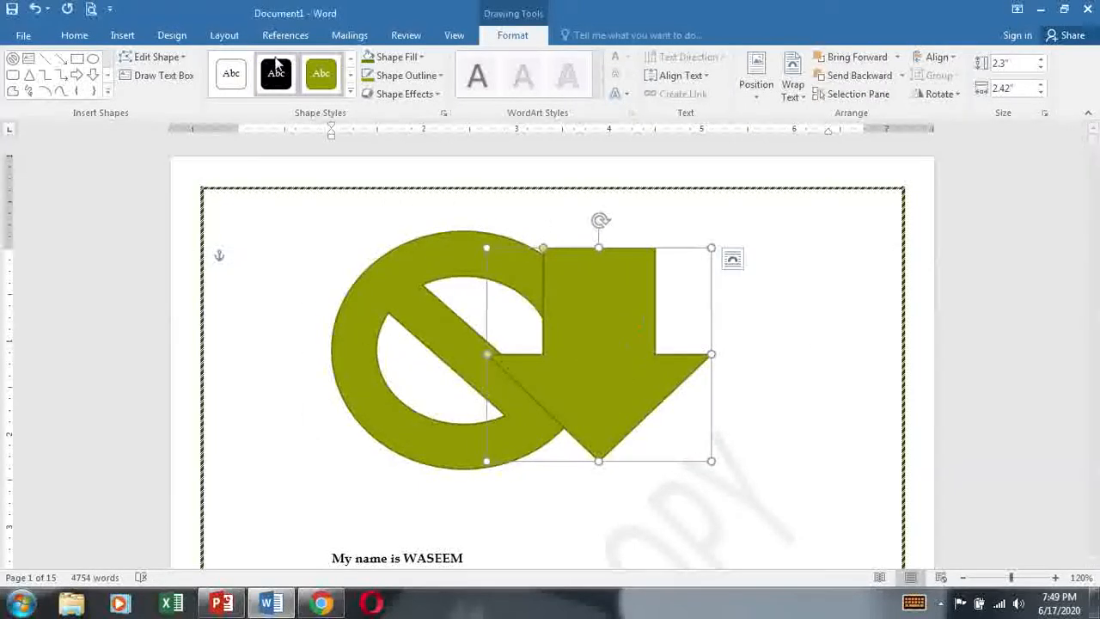
Position the down arrow at the middle right of the page with square text wrapping
{"action": "left_click", "coordinate": [225, 36]}
{"action": "left_click", "coordinate": [506, 86]}
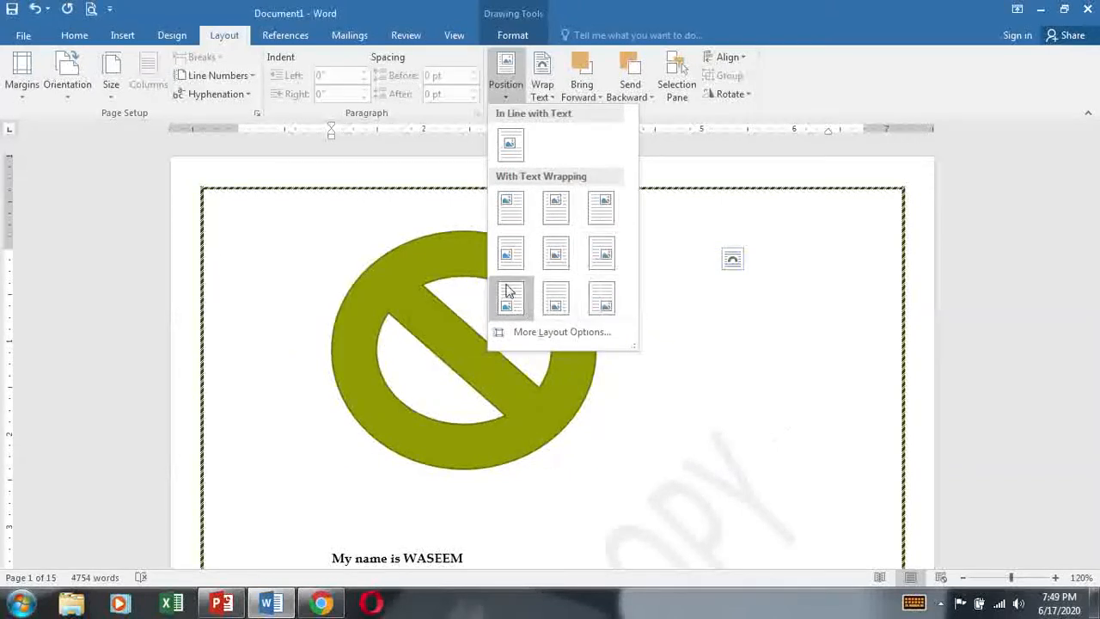
{"action": "left_click", "coordinate": [602, 255]}
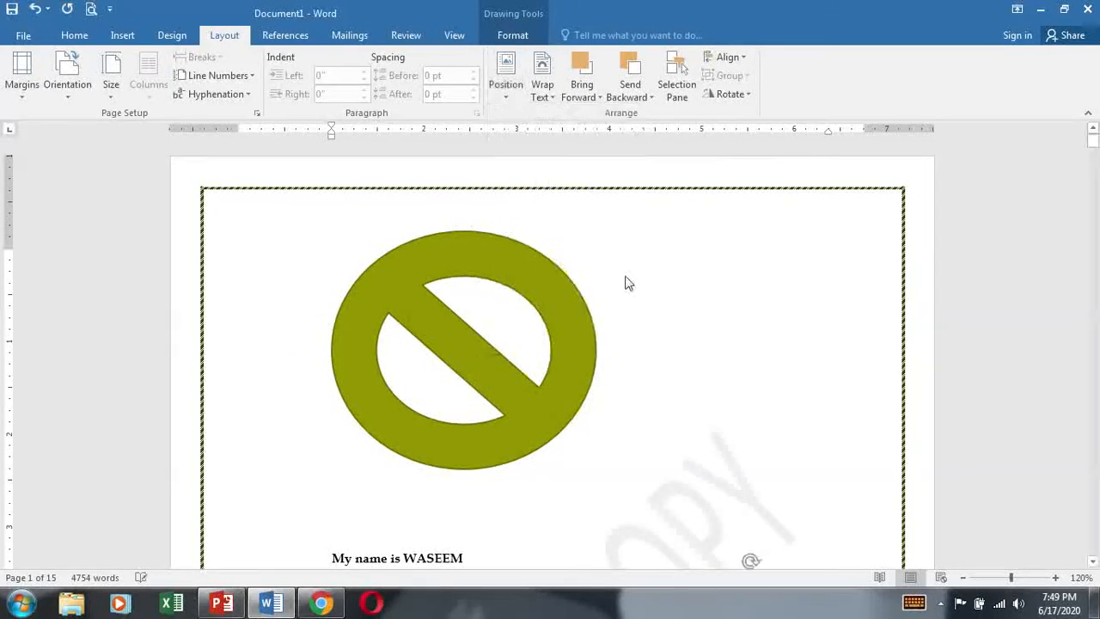
{"action": "scroll", "coordinate": [713, 306], "scroll_direction": "down", "scroll_amount": 2}
Review the down arrow's position and text wrapping settings among the additional layout options, and cancel without changes
{"action": "left_click", "coordinate": [503, 90]}
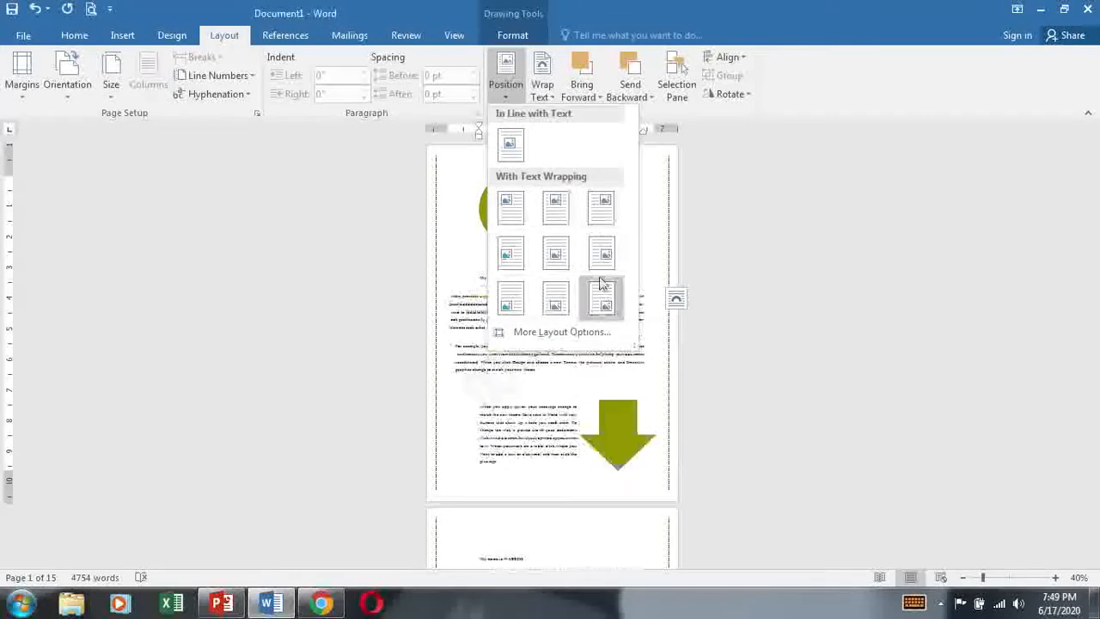
{"action": "left_click", "coordinate": [561, 332]}
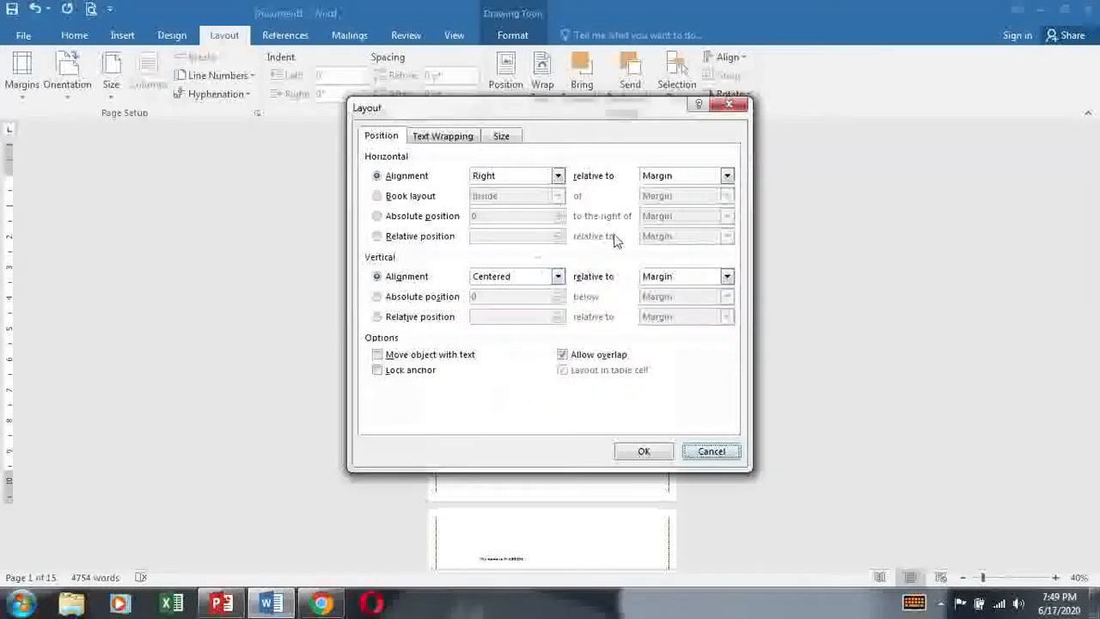
{"action": "left_click", "coordinate": [442, 138]}
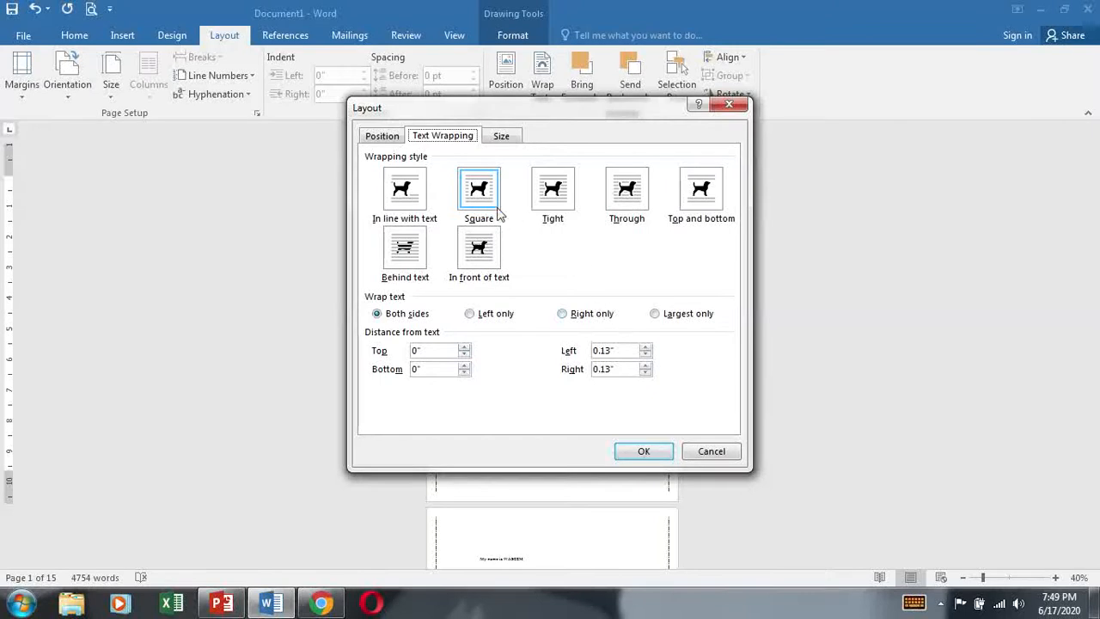
{"action": "left_click", "coordinate": [710, 452]}
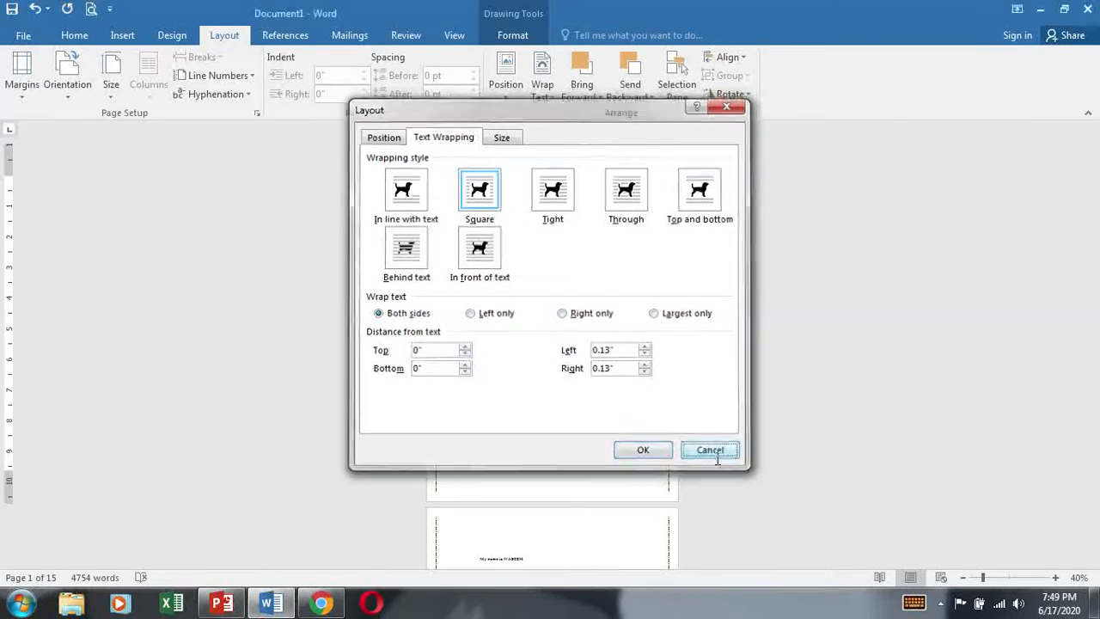
Move the down arrow left into the middle of the "Video provides" paragraph
{"action": "left_click", "coordinate": [542, 86]}
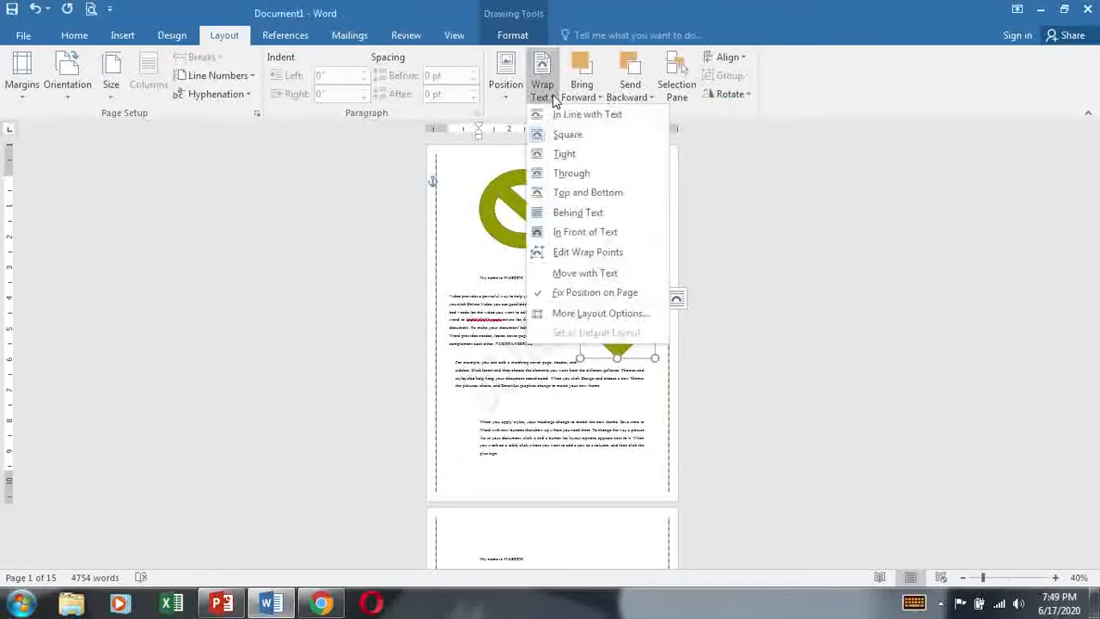
{"action": "left_click", "coordinate": [586, 208]}
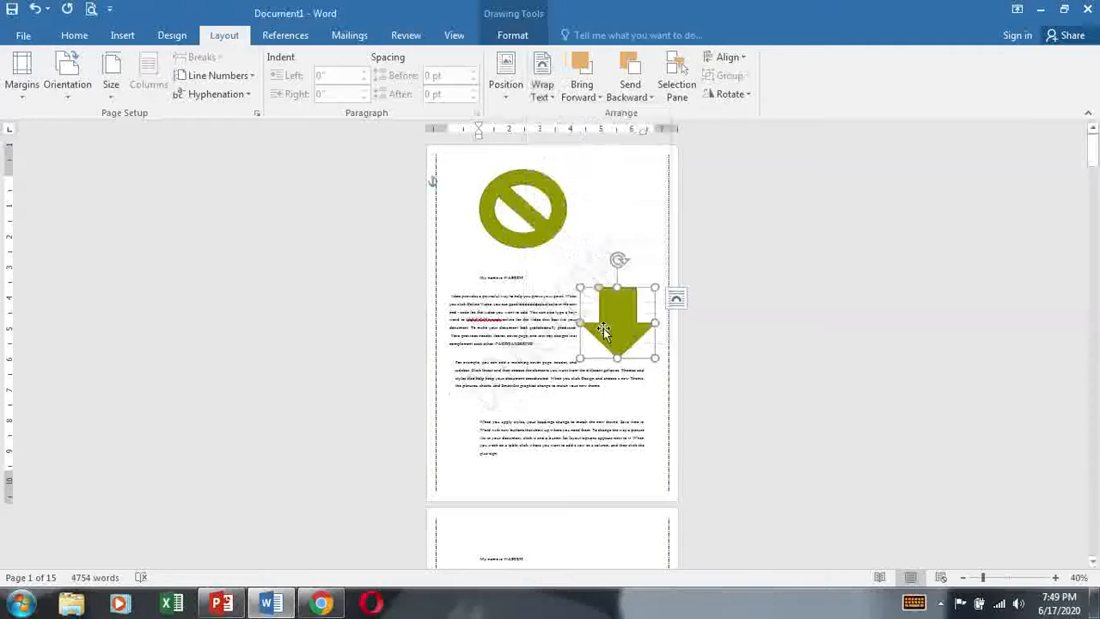
{"action": "key", "text": "Left"}
{"action": "key", "text": "Left"}
{"action": "key", "text": "Left"}
{"action": "key", "text": "Left"}
{"action": "key", "text": "Left"}
{"action": "key", "text": "Left"}
{"action": "key", "text": "Left"}
{"action": "key", "text": "Left"}
{"action": "key", "text": "Left"}
{"action": "key", "text": "Left"}
{"action": "key", "text": "Left"}
{"action": "key", "text": "Left"}
{"action": "key", "text": "Left"}
{"action": "key", "text": "Left"}
{"action": "key", "text": "Left"}
{"action": "key", "text": "Left"}
{"action": "key", "text": "Left"}
{"action": "left_click", "coordinate": [611, 384]}
{"action": "left_click", "coordinate": [553, 318]}
Apply Through text wrapping to the down arrow
{"action": "left_click", "coordinate": [541, 86]}
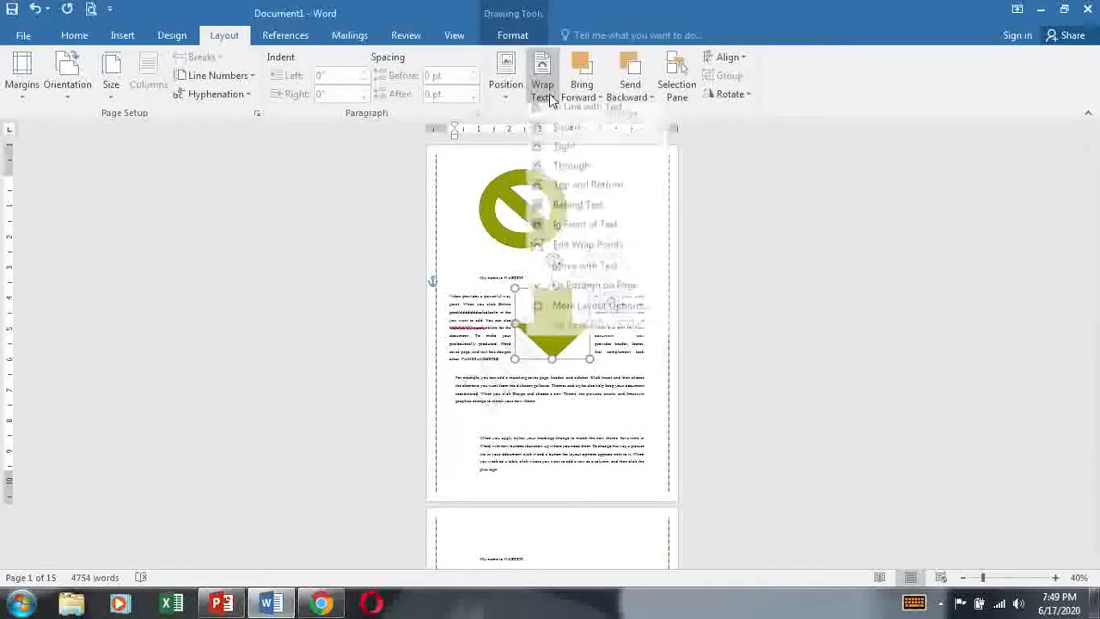
{"action": "left_click", "coordinate": [572, 173]}
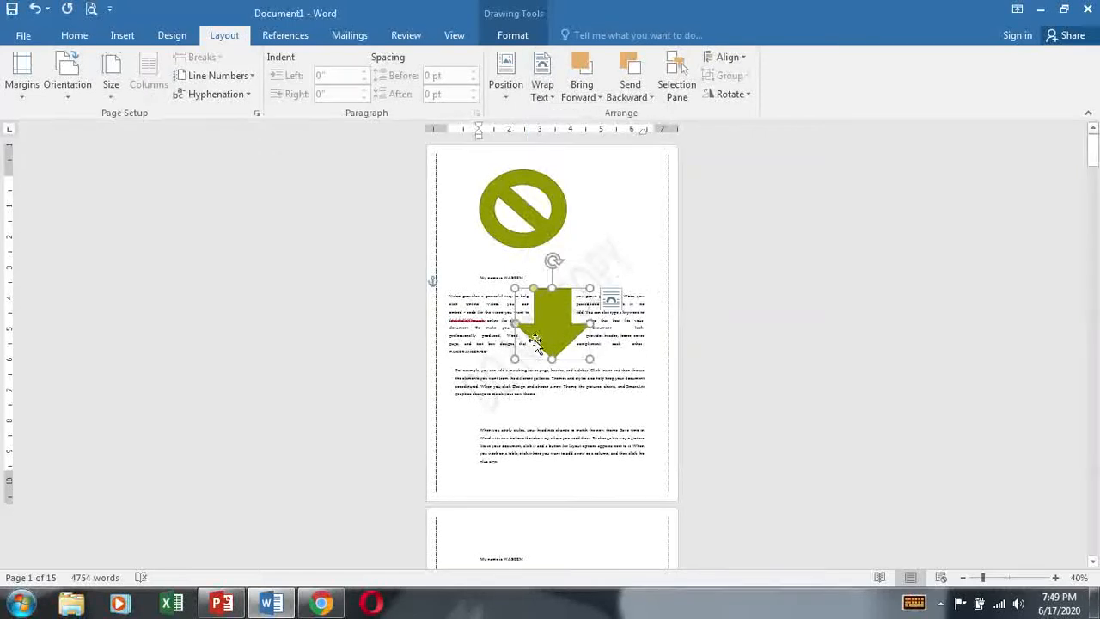
{"action": "right_click", "coordinate": [551, 325]}
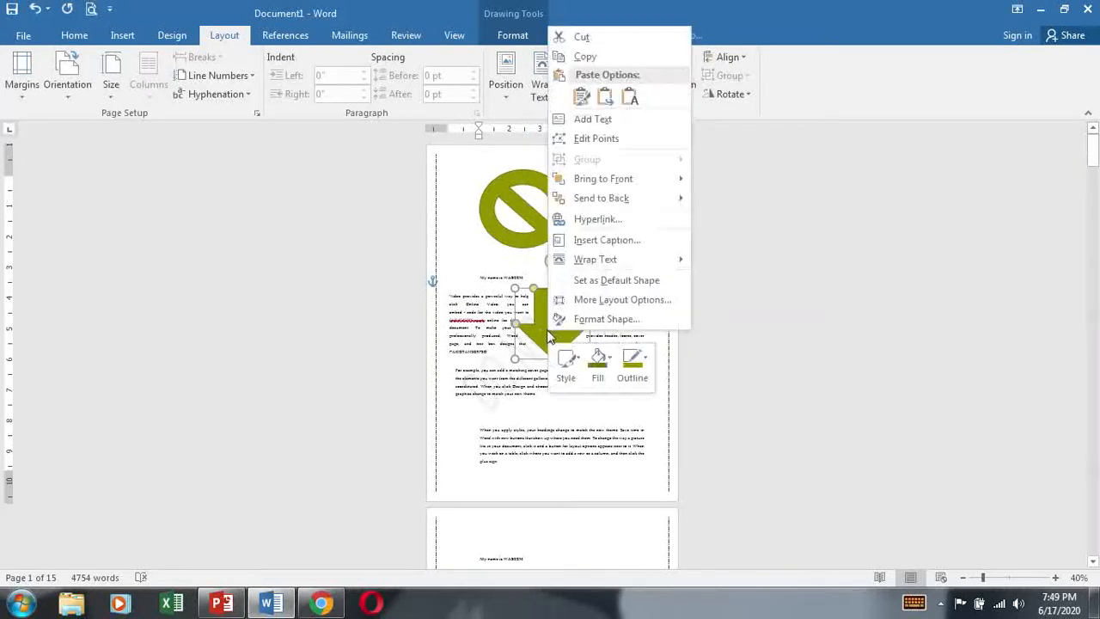
{"action": "left_click", "coordinate": [646, 202]}
{"action": "left_click", "coordinate": [552, 423]}
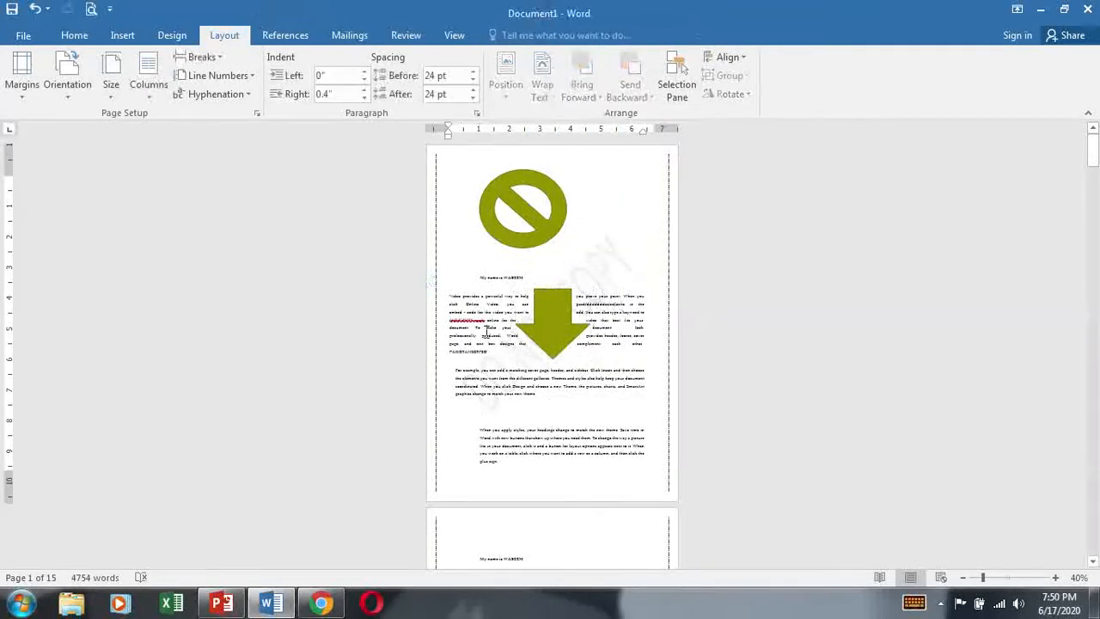
Try Tight wrapping on the down arrow, and place it in front of the text
{"action": "left_click", "coordinate": [561, 306]}
{"action": "left_click", "coordinate": [541, 86]}
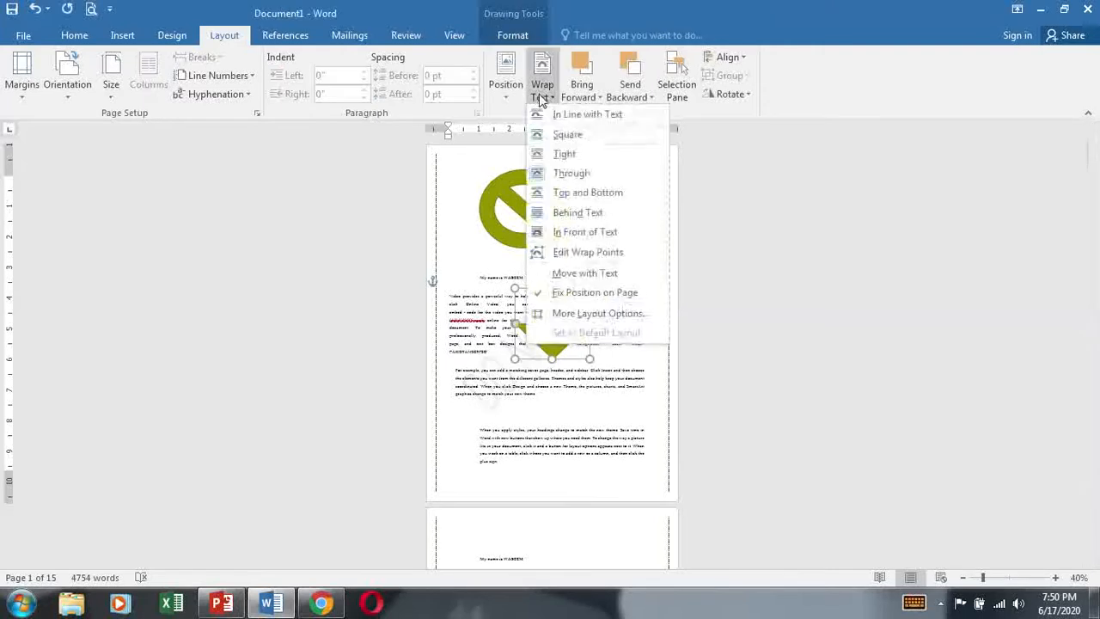
{"action": "left_click", "coordinate": [559, 153]}
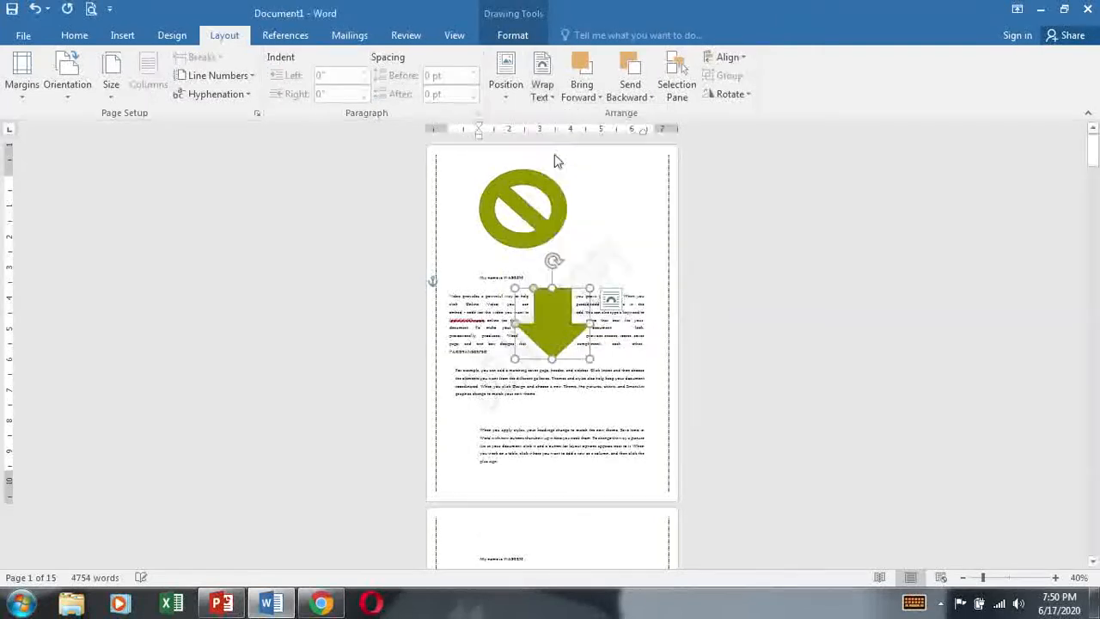
{"action": "left_click", "coordinate": [542, 90]}
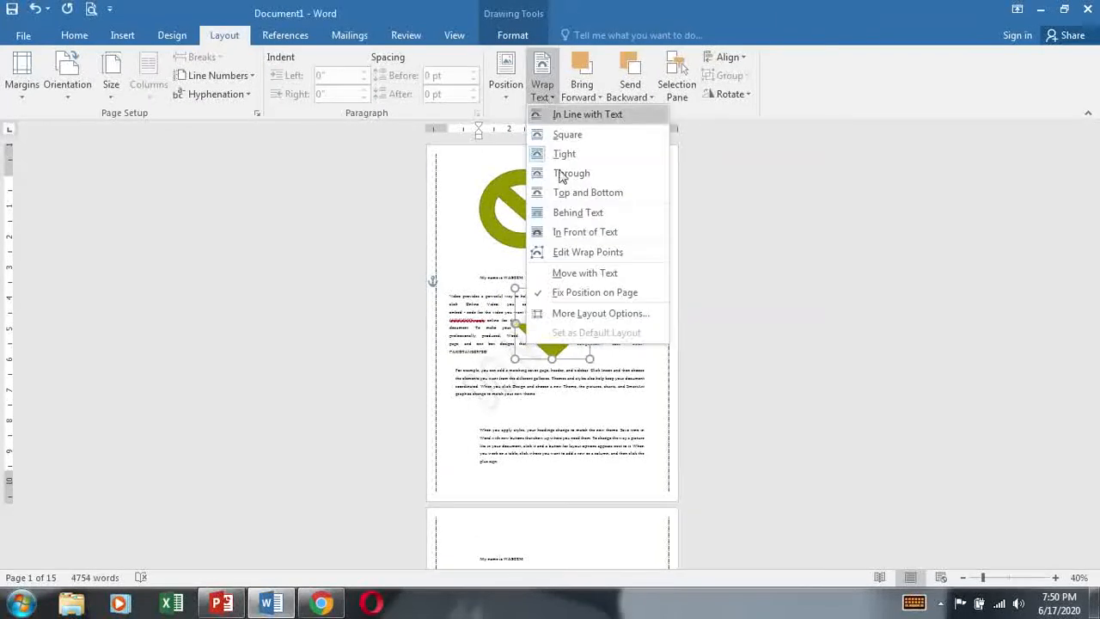
{"action": "left_click", "coordinate": [568, 234]}
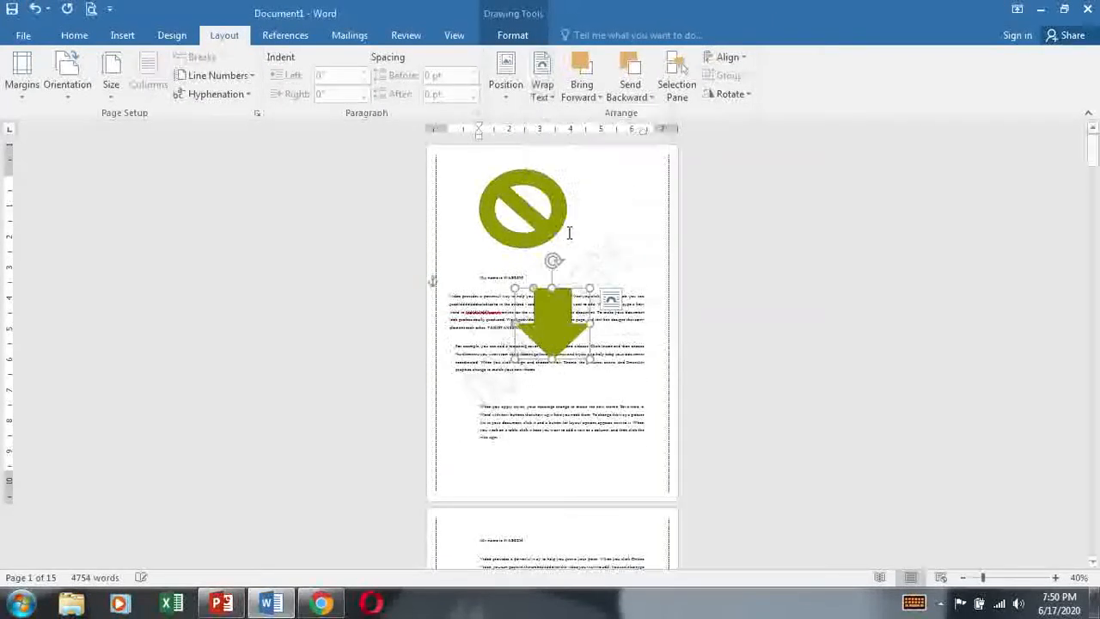
{"action": "right_click", "coordinate": [552, 327]}
{"action": "key", "text": "Escape"}
{"action": "key", "text": "Escape"}
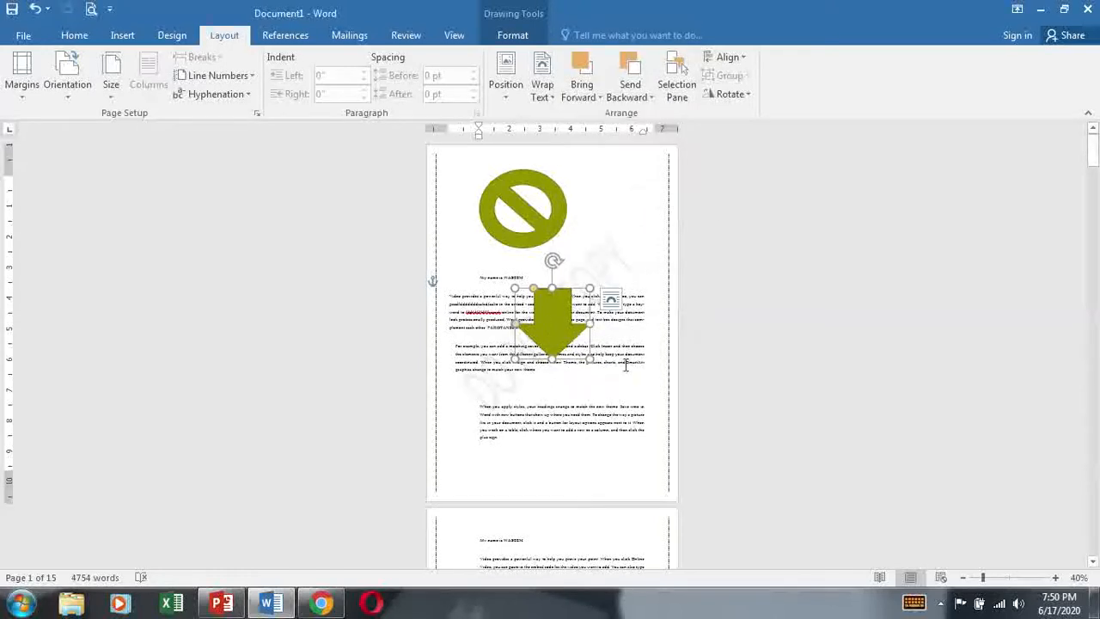
Place the down arrow in line with the text and reduce its height
{"action": "left_click", "coordinate": [567, 332]}
{"action": "left_click", "coordinate": [542, 86]}
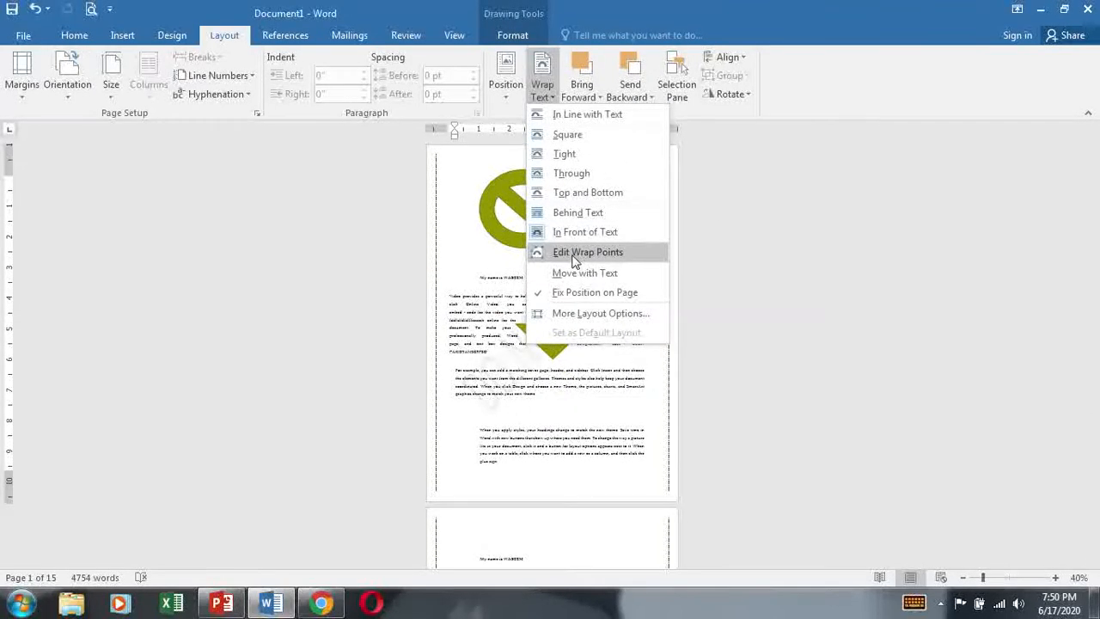
{"action": "left_click", "coordinate": [554, 115]}
{"action": "mouse_move", "coordinate": [539, 320]}
{"action": "left_mouse_down"}
{"action": "mouse_move", "coordinate": [521, 364]}
{"action": "mouse_move", "coordinate": [521, 353]}
{"action": "mouse_move", "coordinate": [514, 360]}
{"action": "mouse_move", "coordinate": [550, 343]}
{"action": "mouse_move", "coordinate": [550, 320]}
{"action": "left_mouse_up"}
{"action": "left_click", "coordinate": [501, 307]}
{"action": "left_click", "coordinate": [557, 336]}
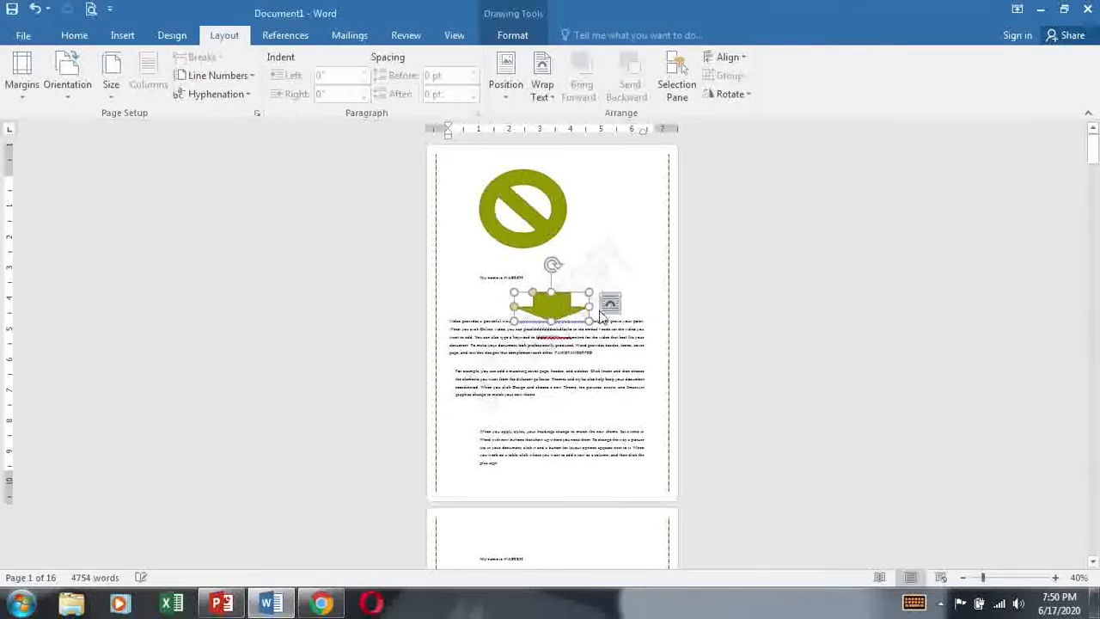
Apply Tight text wrapping to the shortened down arrow
{"action": "left_click", "coordinate": [696, 401]}
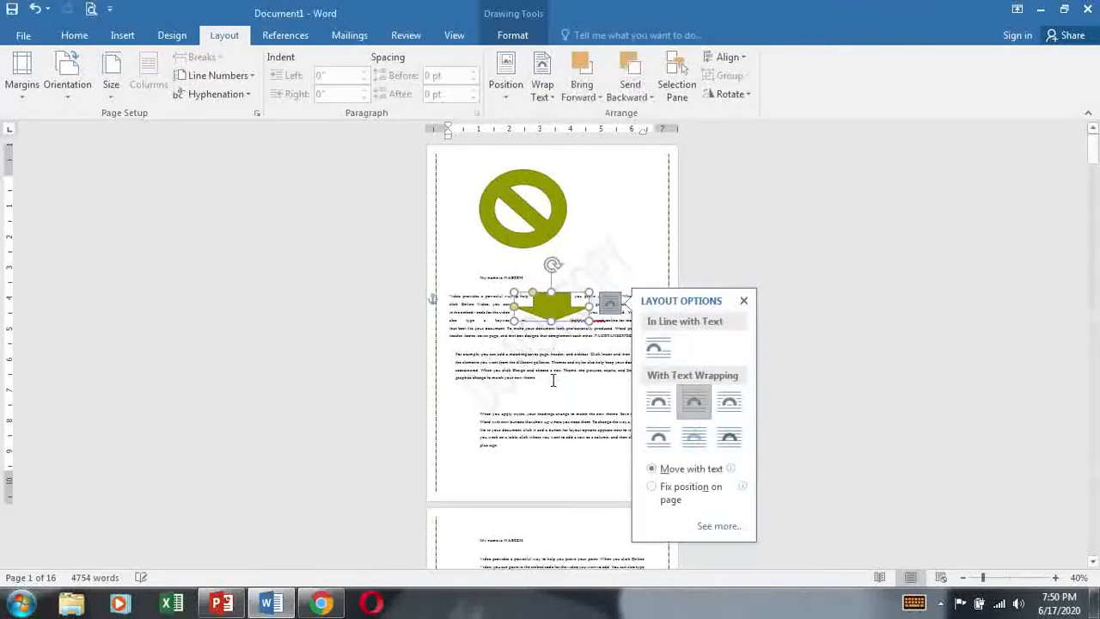
{"action": "left_click", "coordinate": [540, 378]}
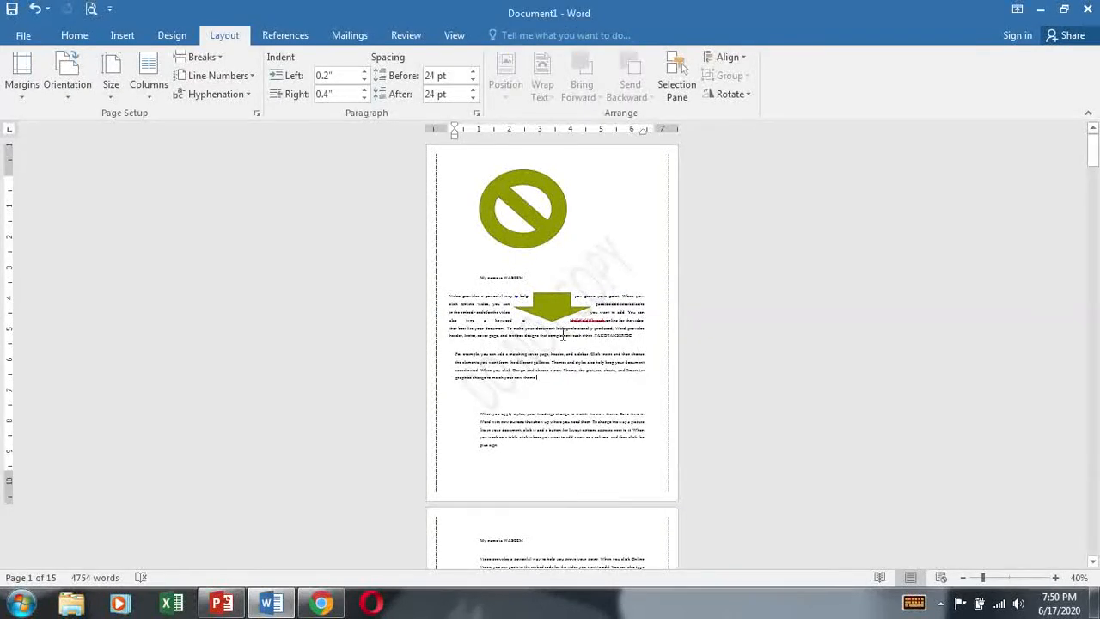
{"action": "left_click", "coordinate": [557, 311]}
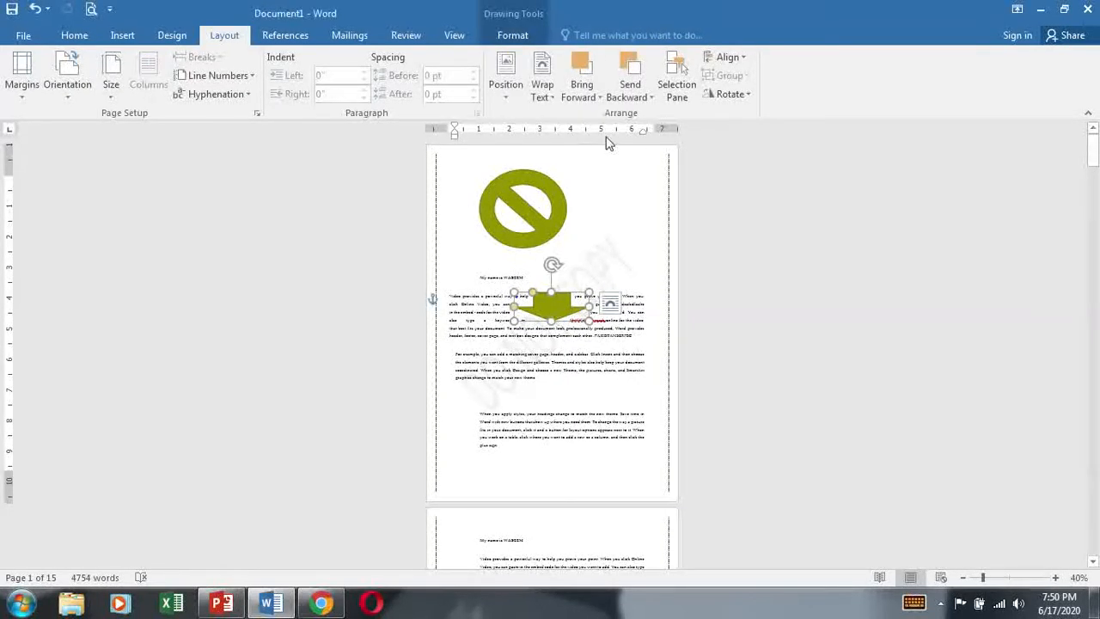
Check the Bring Forward and Send Backward options, and hide the down arrow and the "No" symbol using the Selection pane
{"action": "left_click", "coordinate": [569, 98]}
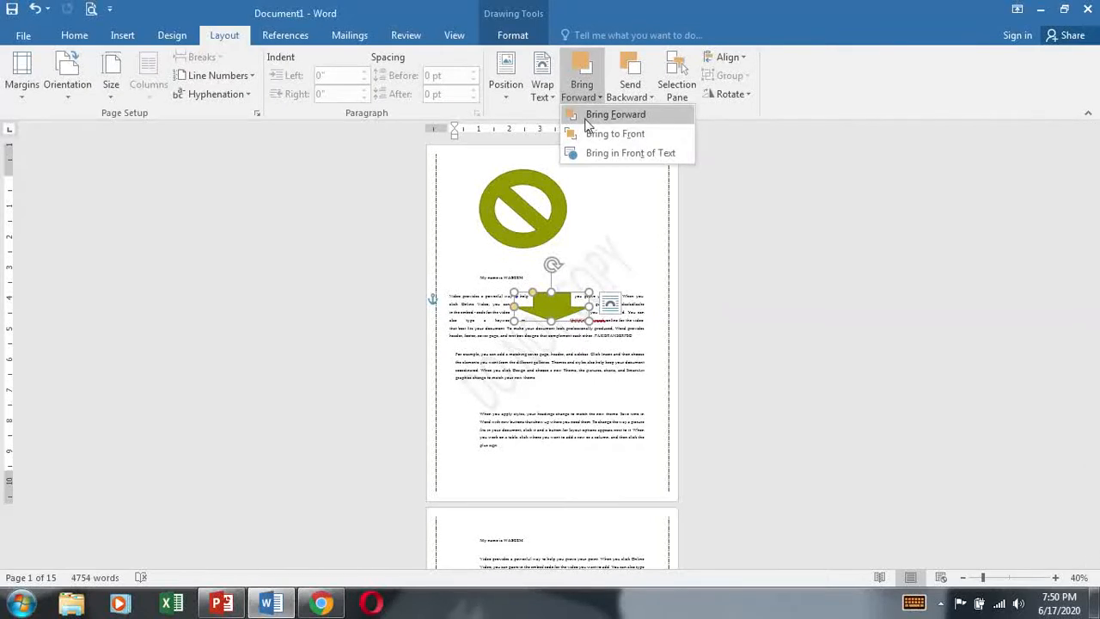
{"action": "left_click", "coordinate": [630, 97]}
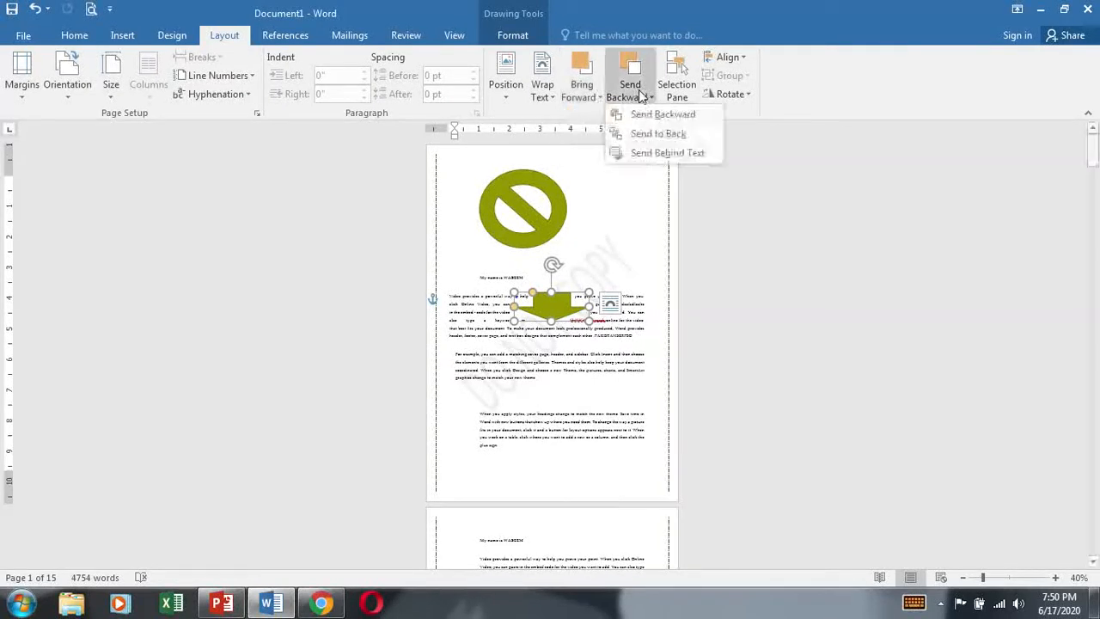
{"action": "left_click", "coordinate": [679, 96]}
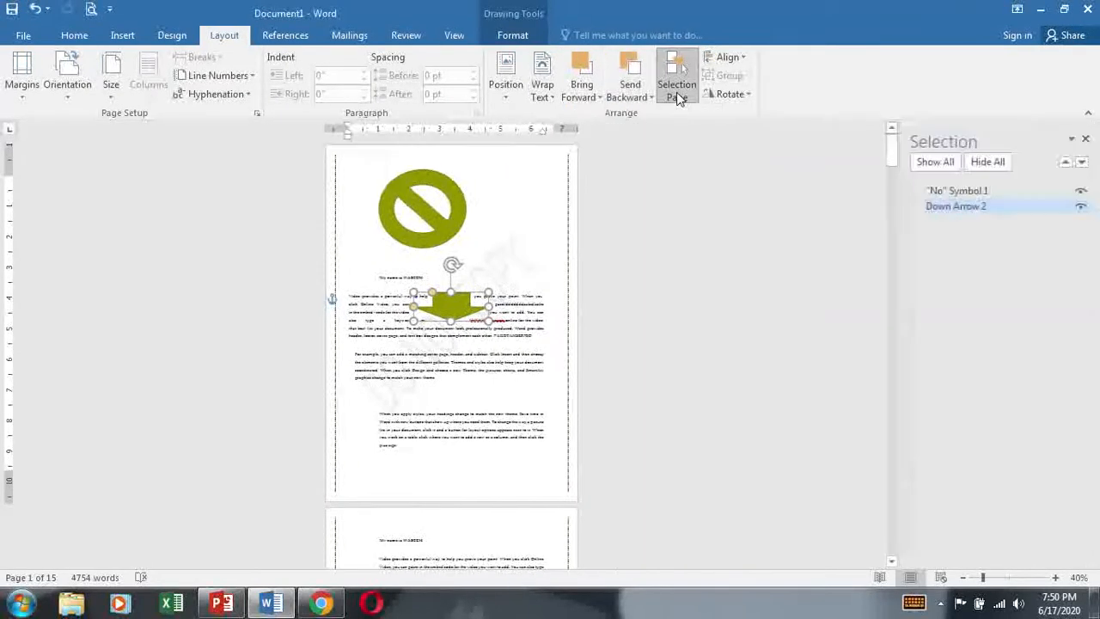
{"action": "left_click", "coordinate": [1081, 209]}
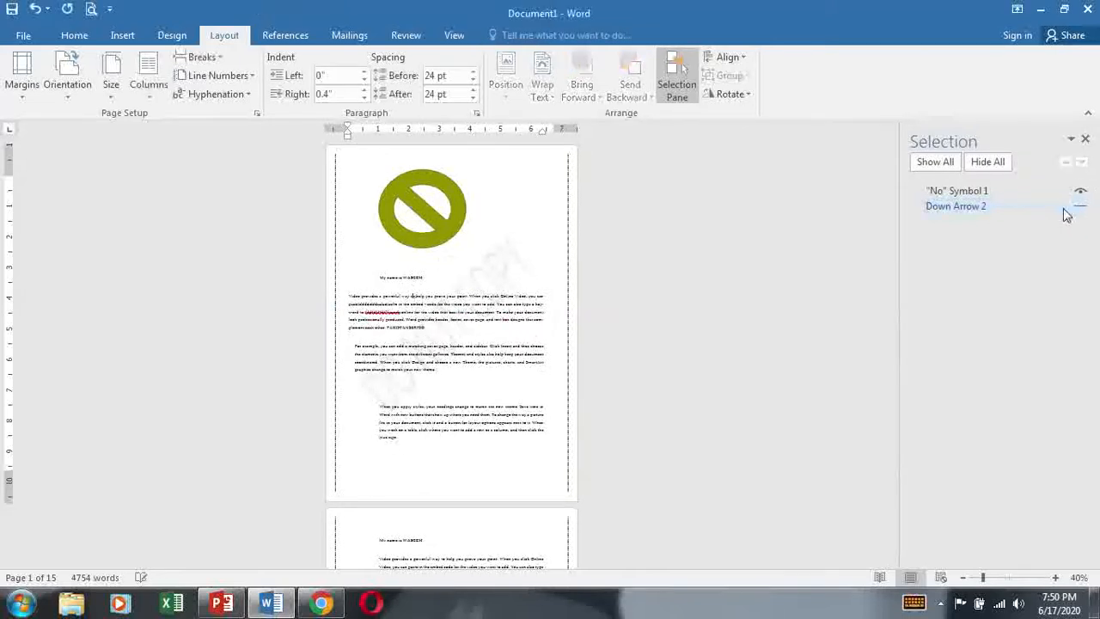
{"action": "left_click", "coordinate": [435, 232]}
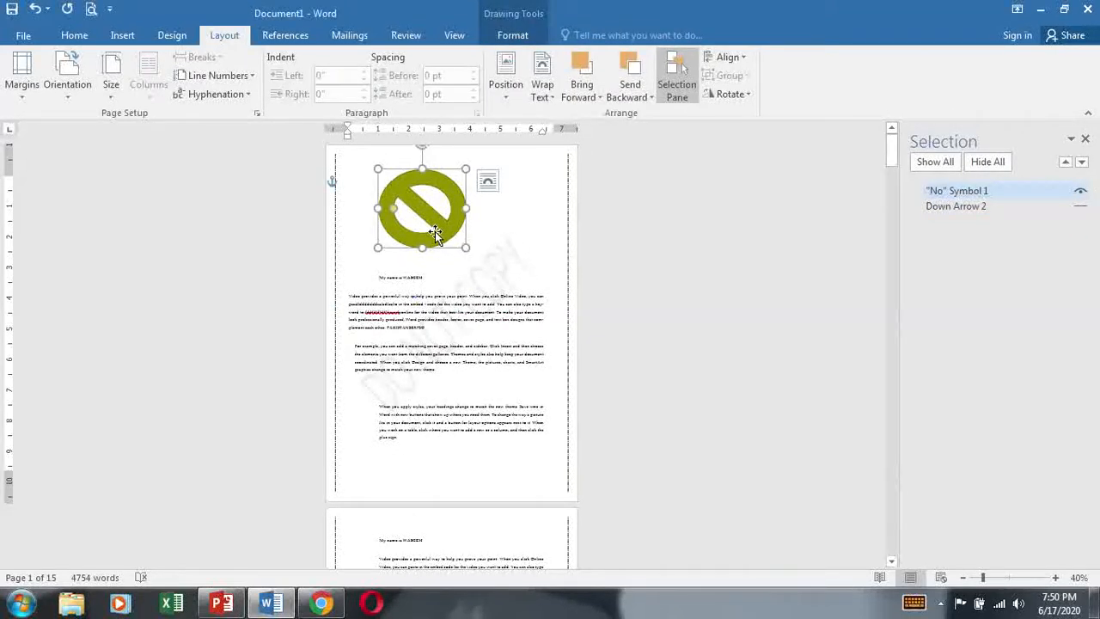
{"action": "double_click", "coordinate": [435, 231]}
{"action": "left_click", "coordinate": [1080, 191]}
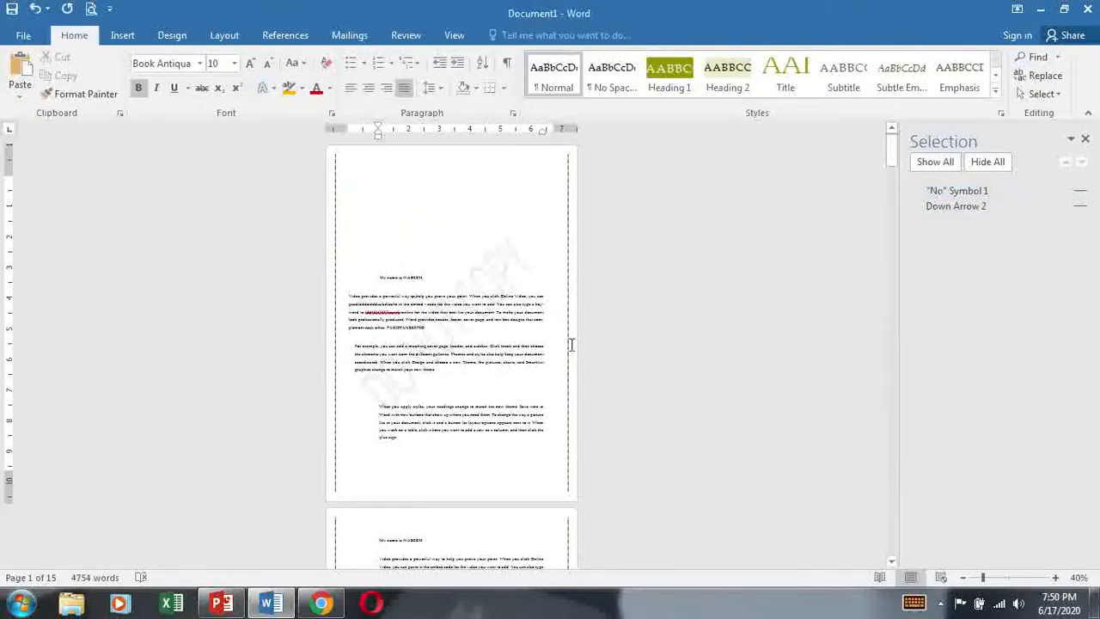
Make the "No" symbol and the down arrow visible again, and close the Selection pane
{"action": "left_click", "coordinate": [1082, 192]}
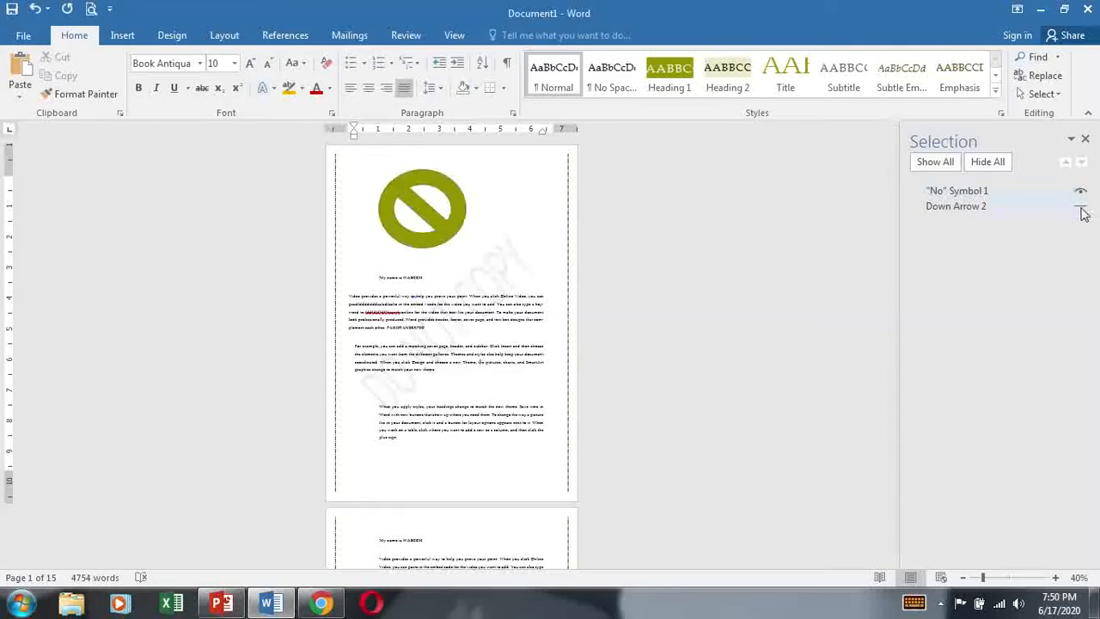
{"action": "left_click", "coordinate": [1081, 207]}
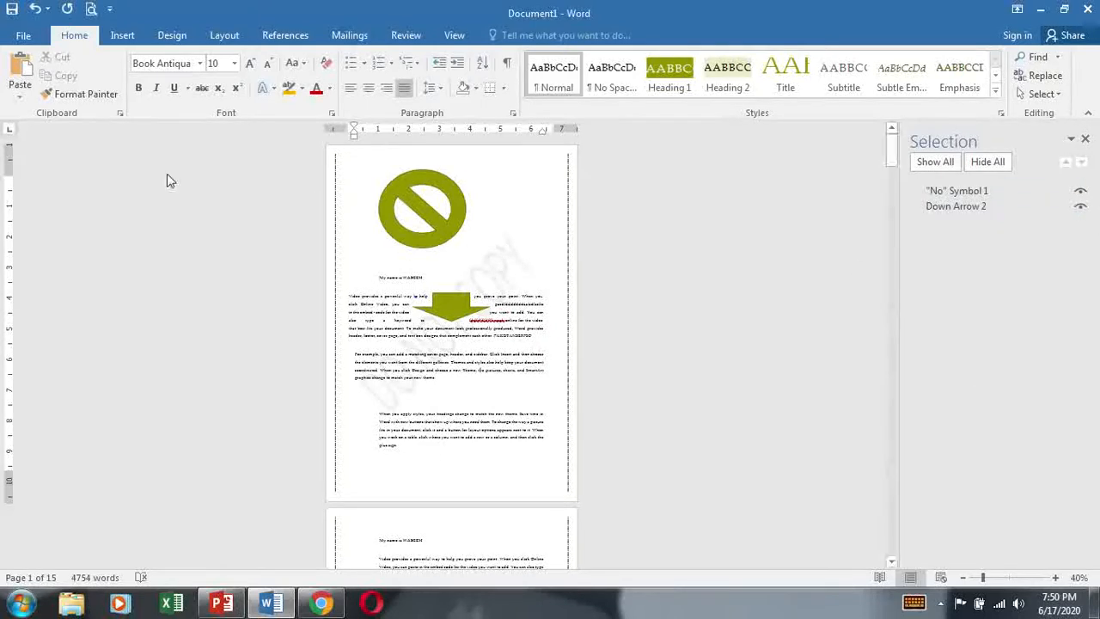
{"action": "left_click", "coordinate": [228, 36]}
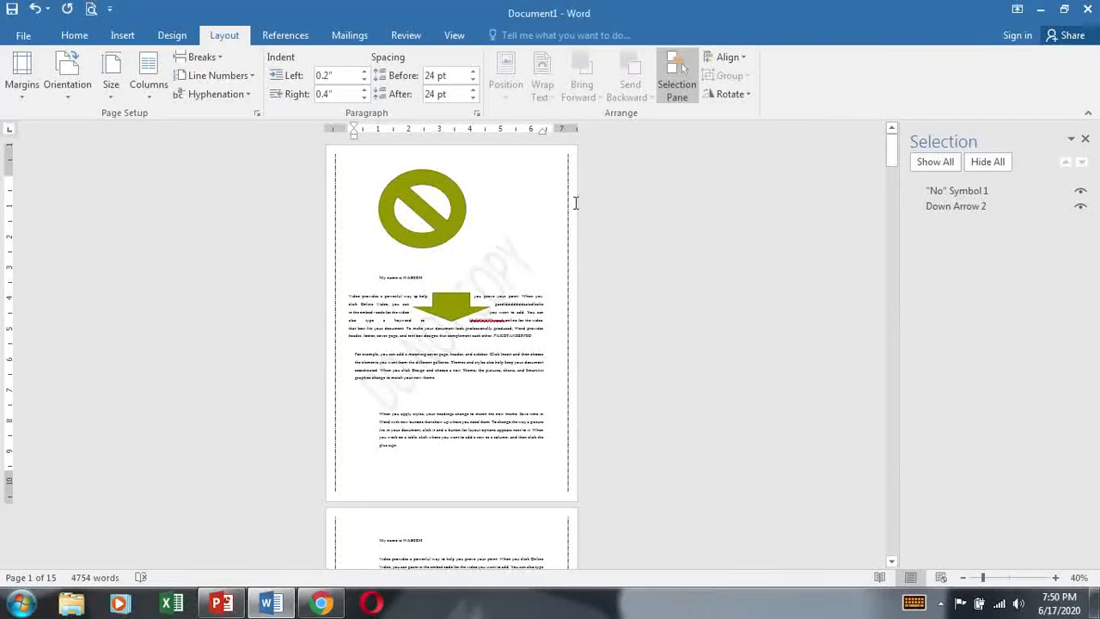
{"action": "left_click", "coordinate": [1084, 138]}
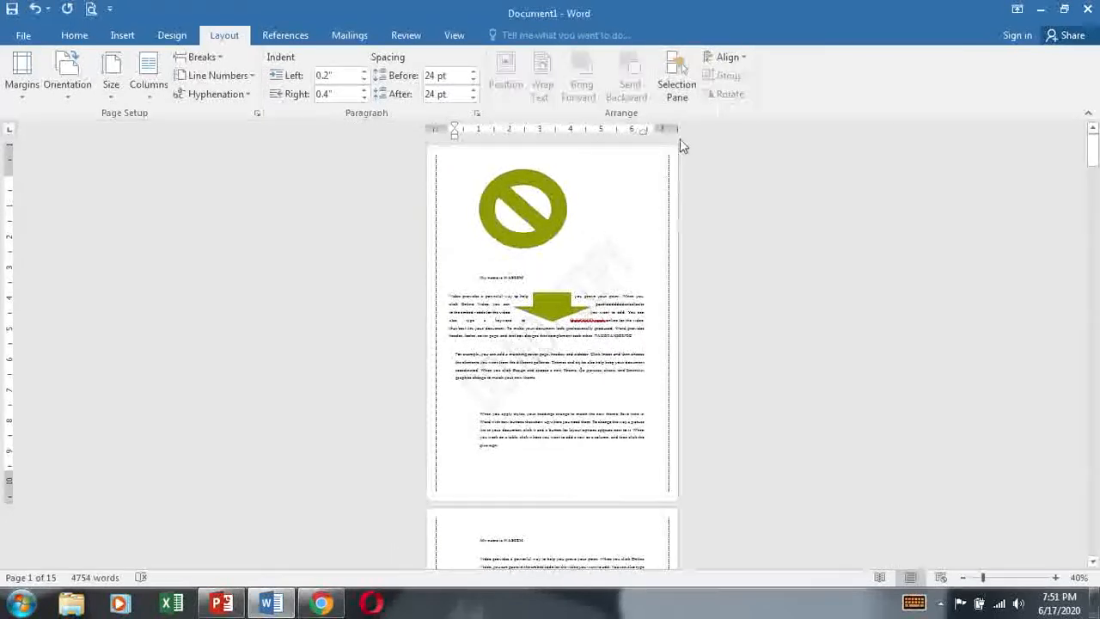
Align the "No" symbol to the middle of the page margins and rotate it right 90°
{"action": "left_click", "coordinate": [729, 56]}
{"action": "left_click", "coordinate": [537, 216]}
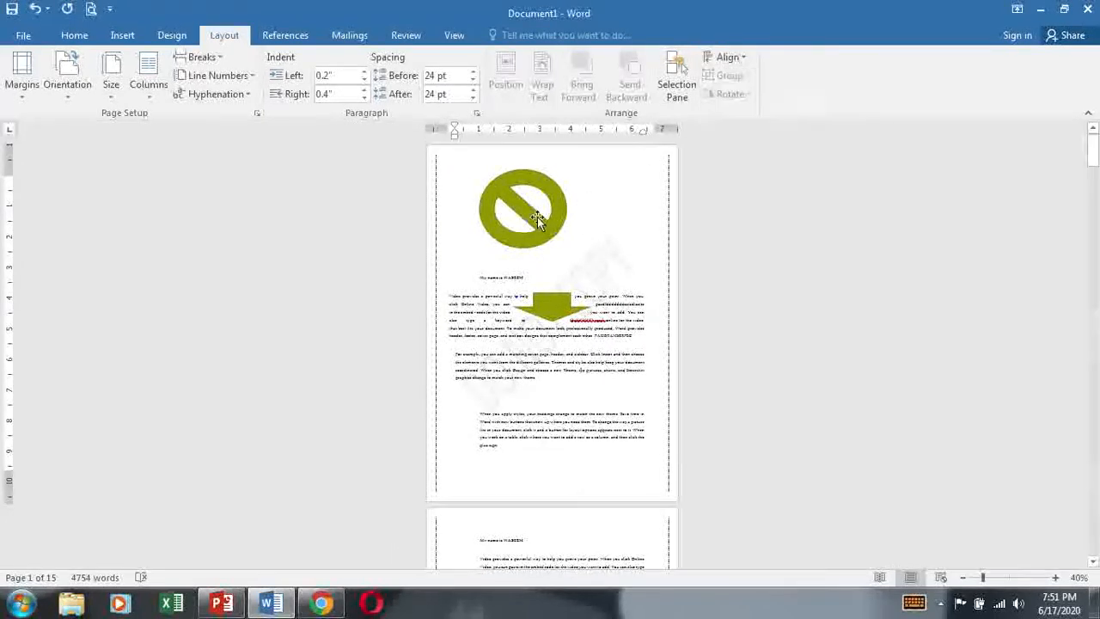
{"action": "left_click", "coordinate": [537, 216]}
{"action": "left_click", "coordinate": [729, 57]}
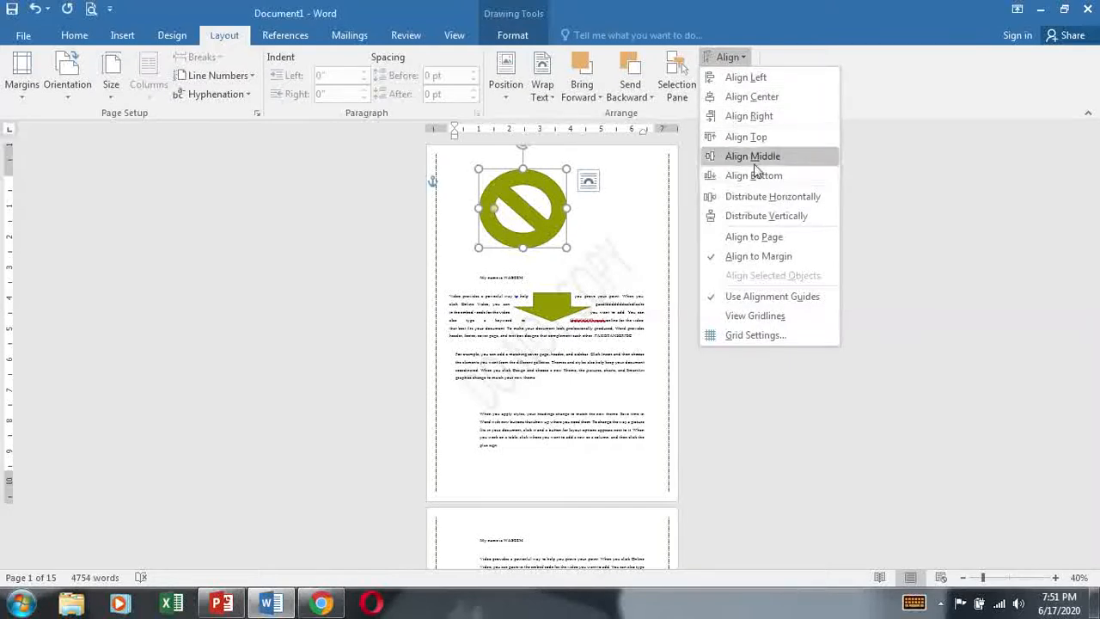
{"action": "left_click", "coordinate": [800, 162]}
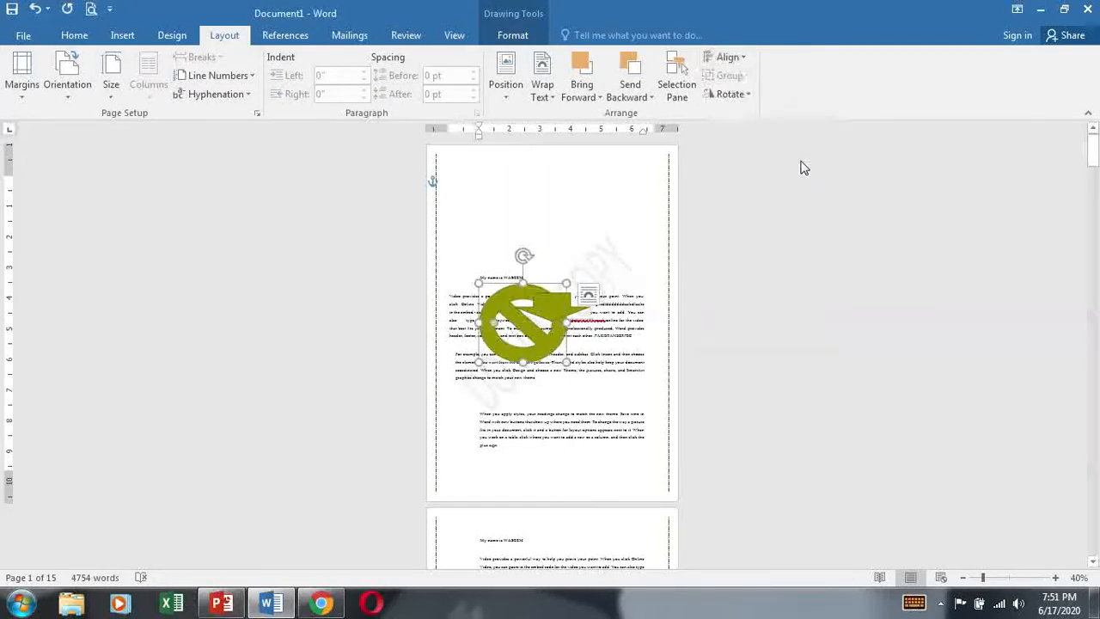
{"action": "left_click", "coordinate": [731, 95]}
{"action": "left_click", "coordinate": [719, 112]}
Enlarge the down arrow to about 4.5" high and 3.34" wide, and delete the "No" symbol
{"action": "left_click", "coordinate": [533, 314]}
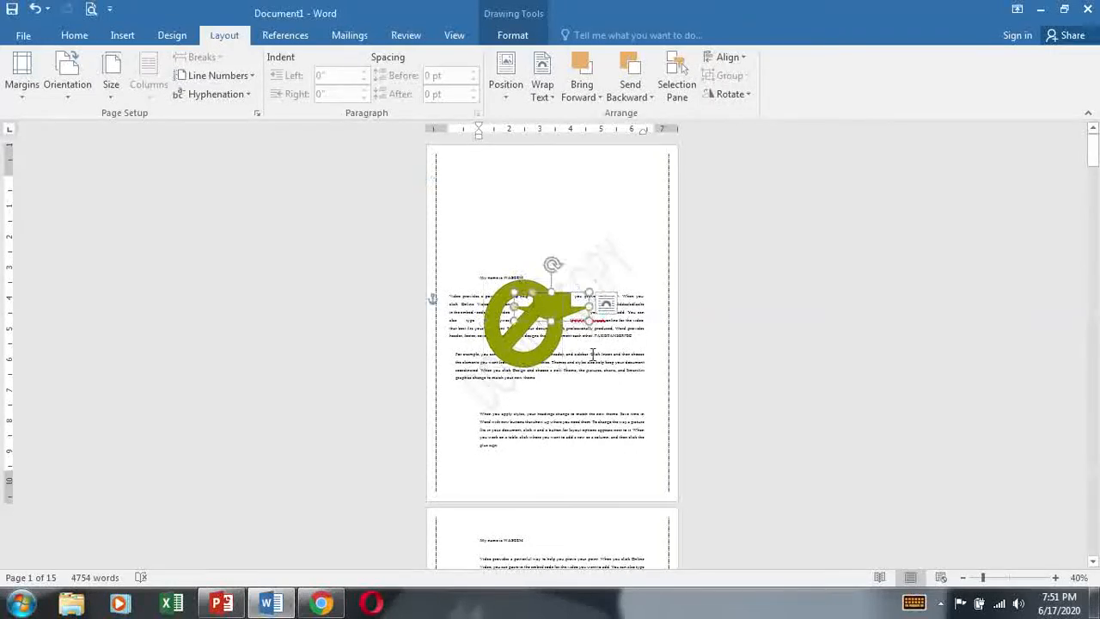
{"action": "left_click_drag", "start_coordinate": [592, 342], "coordinate": [618, 429]}
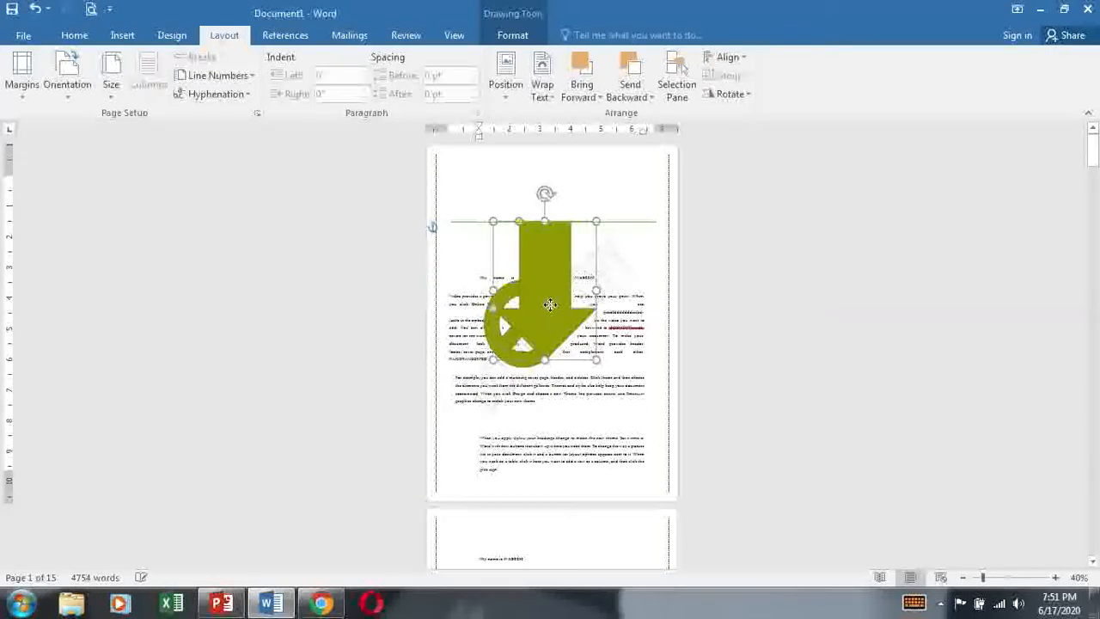
{"action": "left_click", "coordinate": [517, 366]}
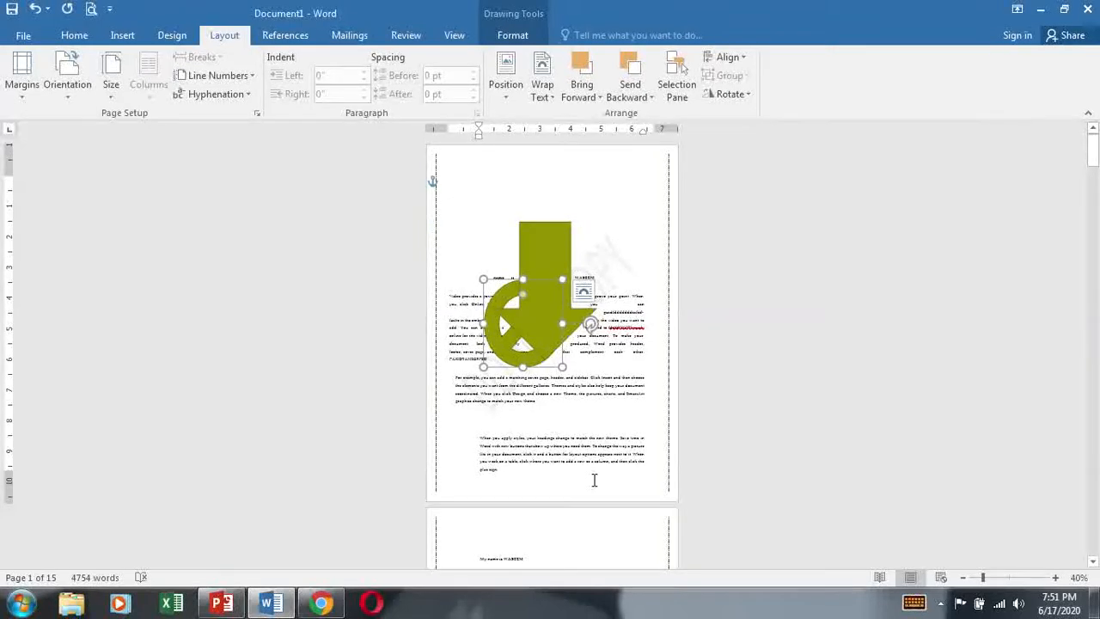
{"action": "key", "text": "Delete"}
Flip the down arrow horizontally
{"action": "left_click", "coordinate": [732, 94]}
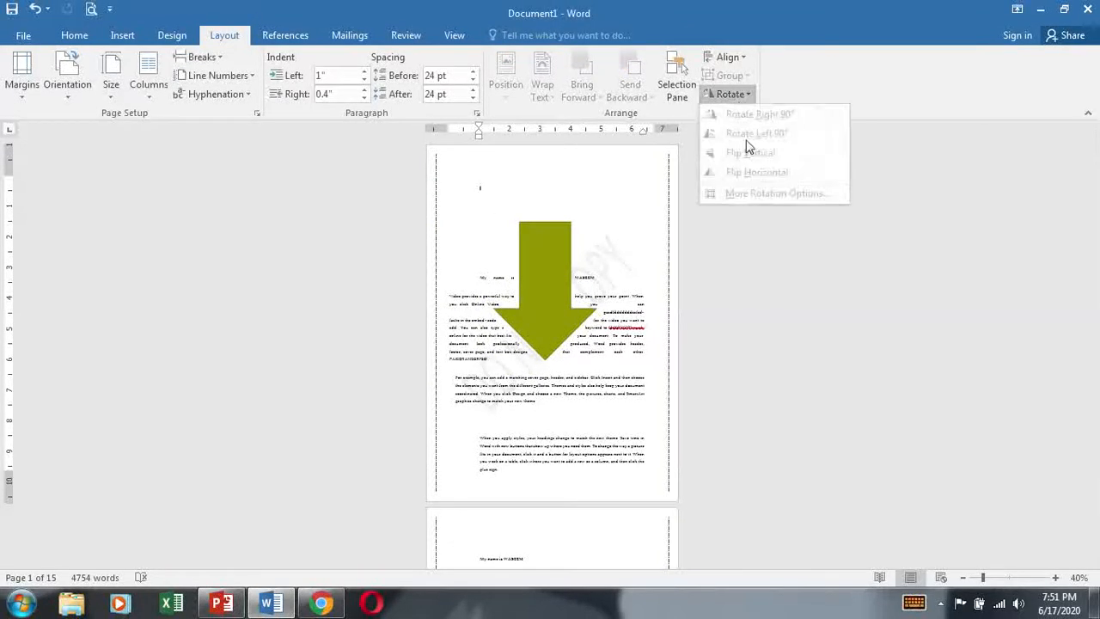
{"action": "left_click", "coordinate": [558, 310]}
{"action": "left_click", "coordinate": [559, 310]}
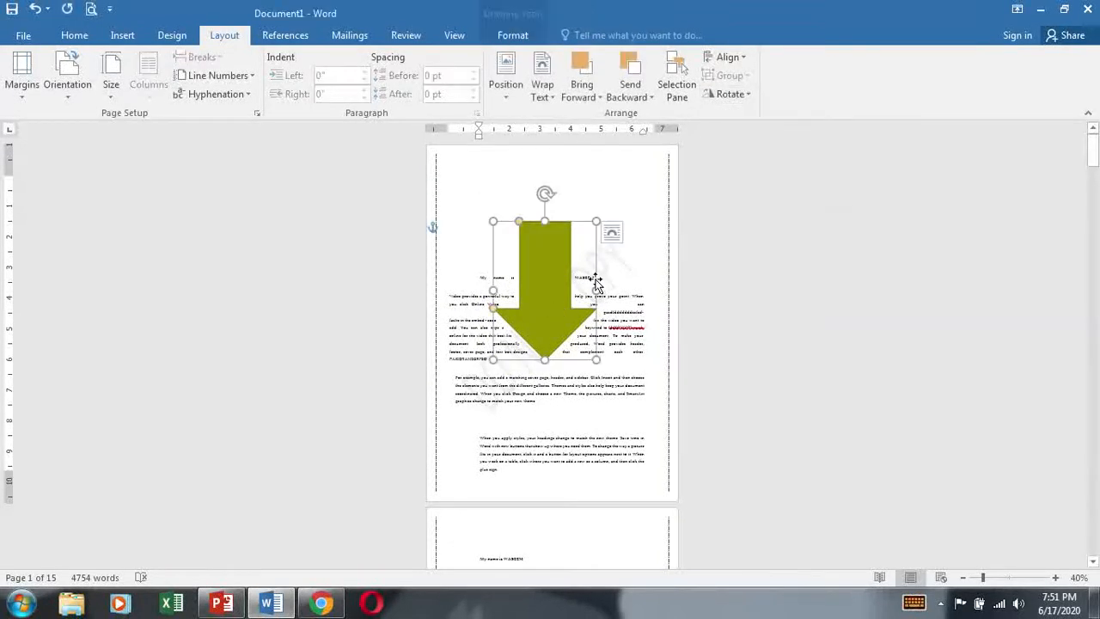
{"action": "left_click", "coordinate": [732, 95]}
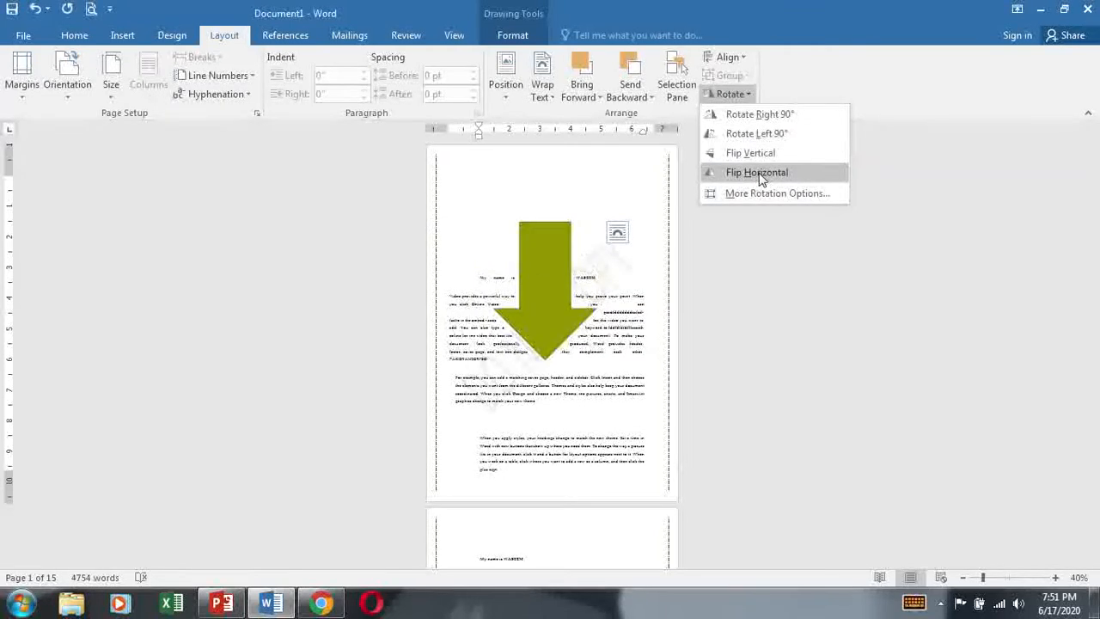
{"action": "left_click", "coordinate": [757, 174]}
{"action": "left_click", "coordinate": [771, 139]}
{"action": "left_click", "coordinate": [735, 94]}
Examine the down arrow's flip options and its size and rotation settings in More Rotation Options
{"action": "left_click", "coordinate": [540, 288]}
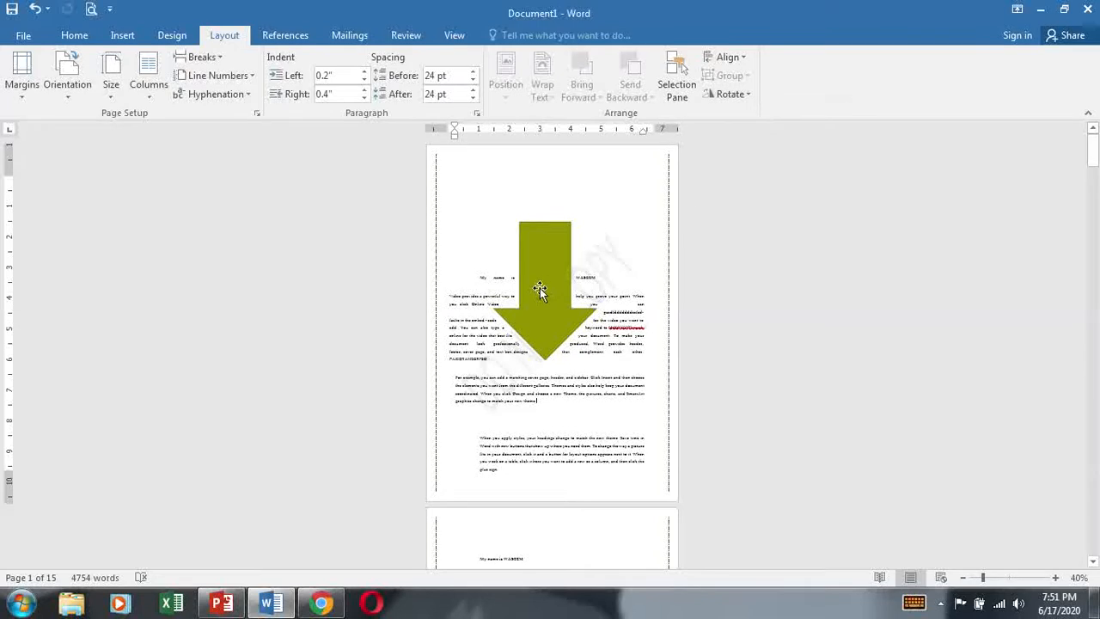
{"action": "left_click", "coordinate": [539, 288]}
{"action": "left_click", "coordinate": [730, 93]}
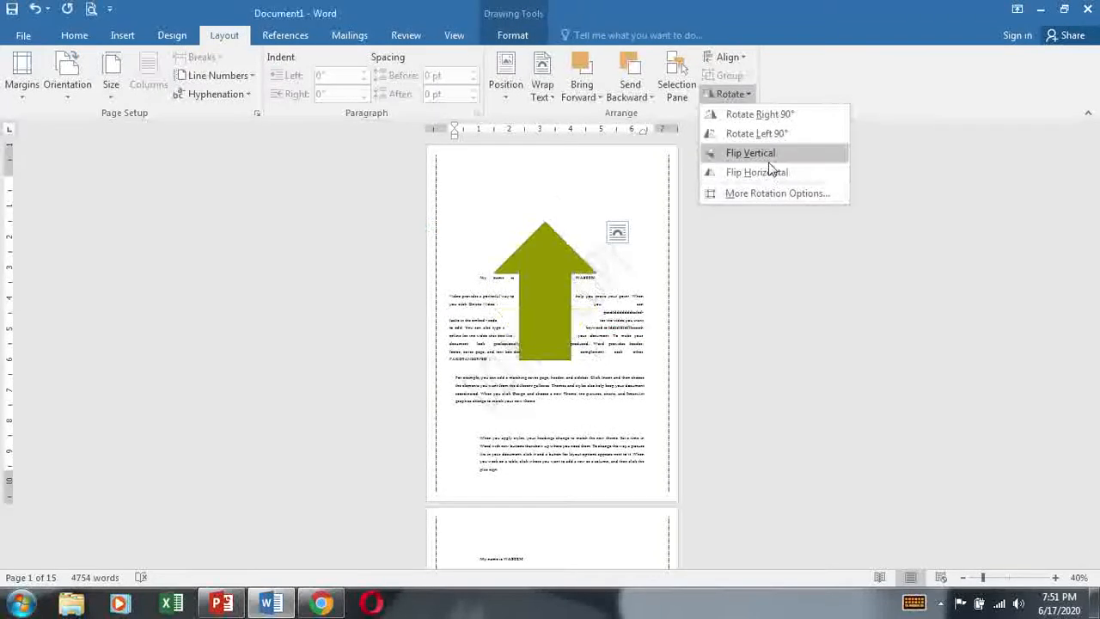
{"action": "left_click", "coordinate": [770, 194]}
{"action": "left_click_drag", "start_coordinate": [533, 116], "coordinate": [779, 134]}
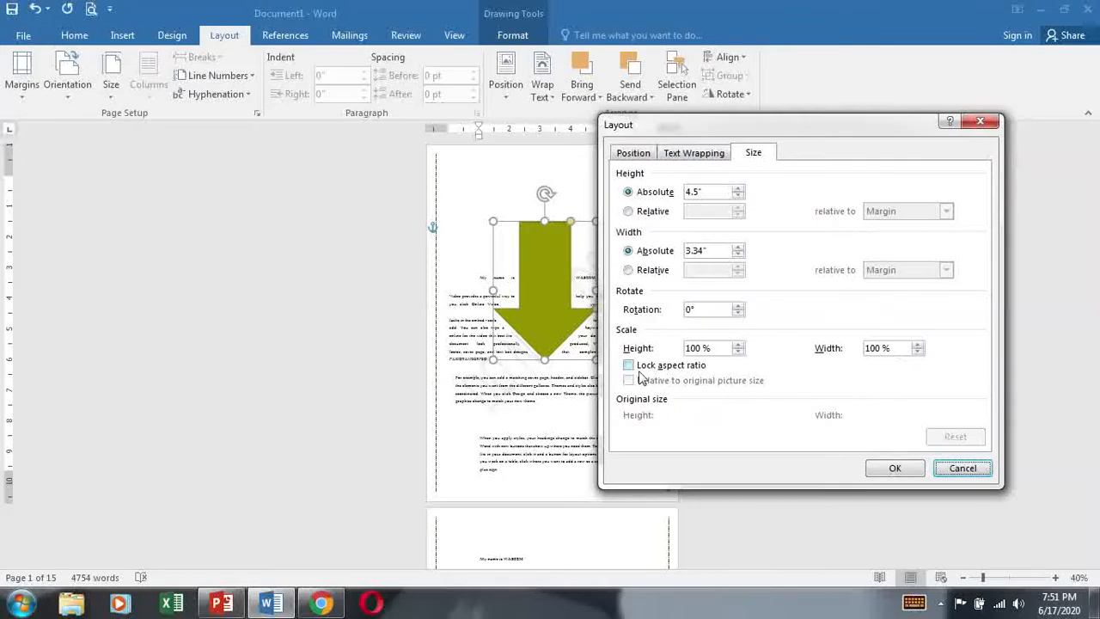
{"action": "left_click", "coordinate": [955, 469]}
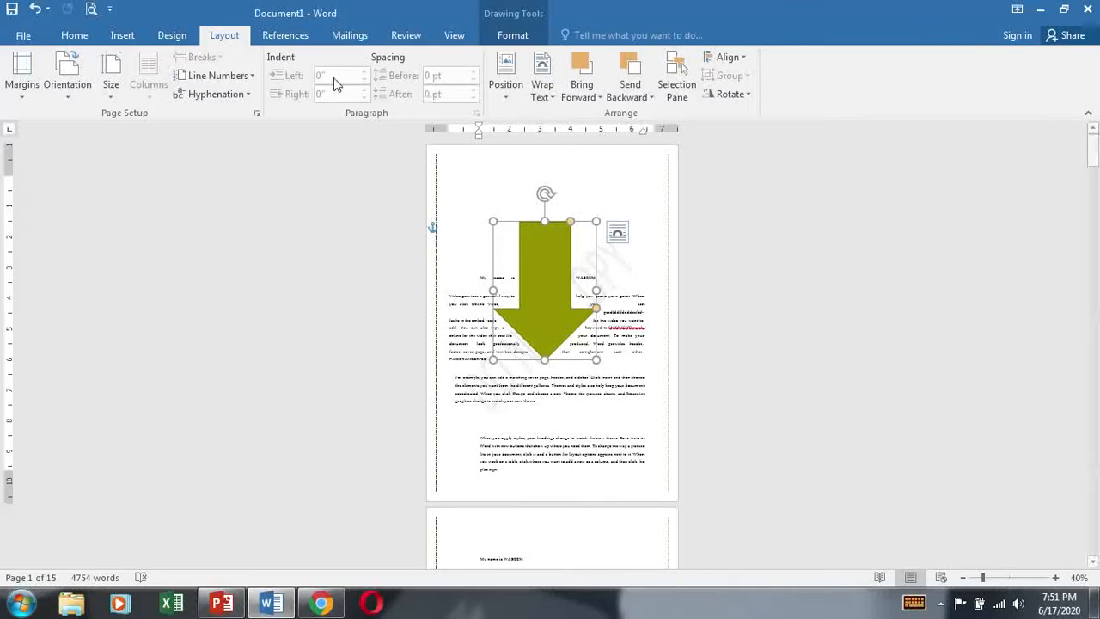
Examine the built-in table of contents styles and the Add Text levels, and try Update Table
{"action": "left_click", "coordinate": [285, 35]}
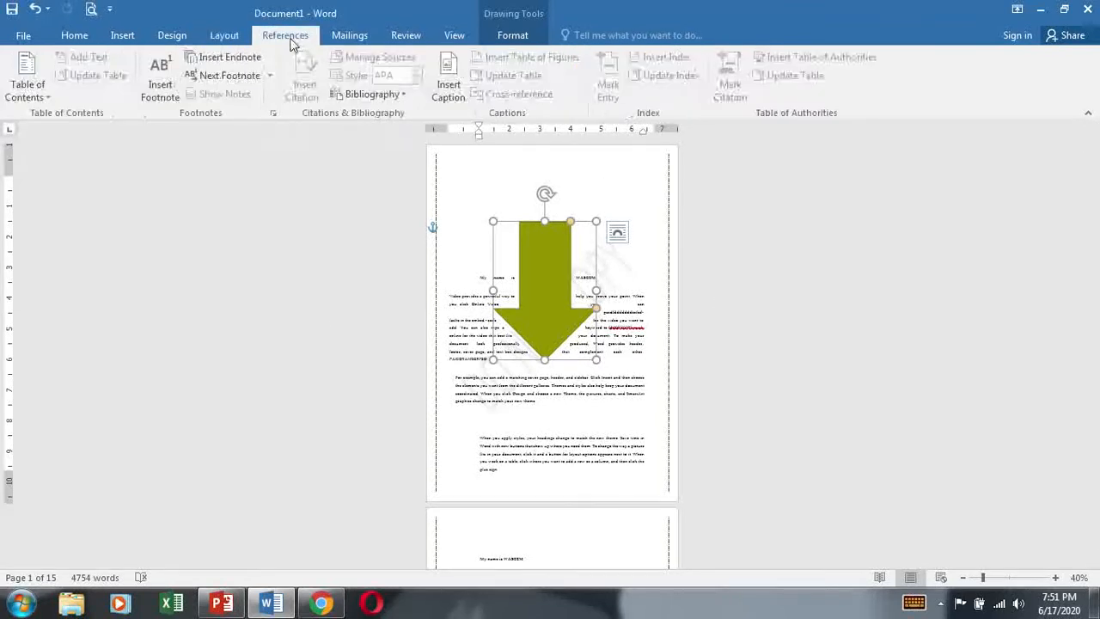
{"action": "left_click", "coordinate": [754, 327]}
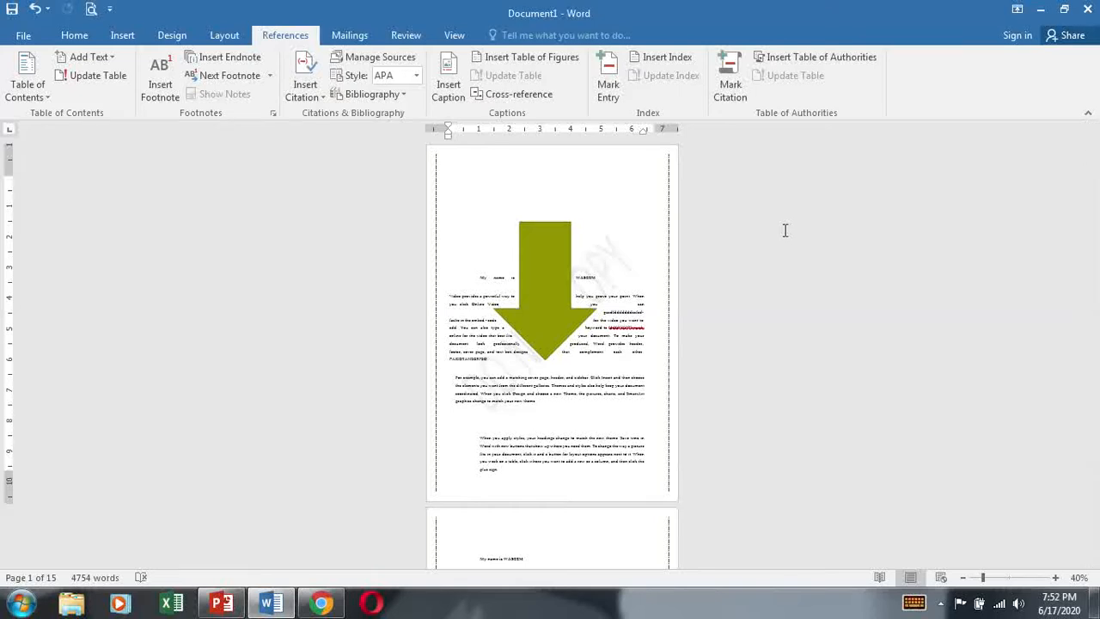
{"action": "left_click", "coordinate": [27, 86]}
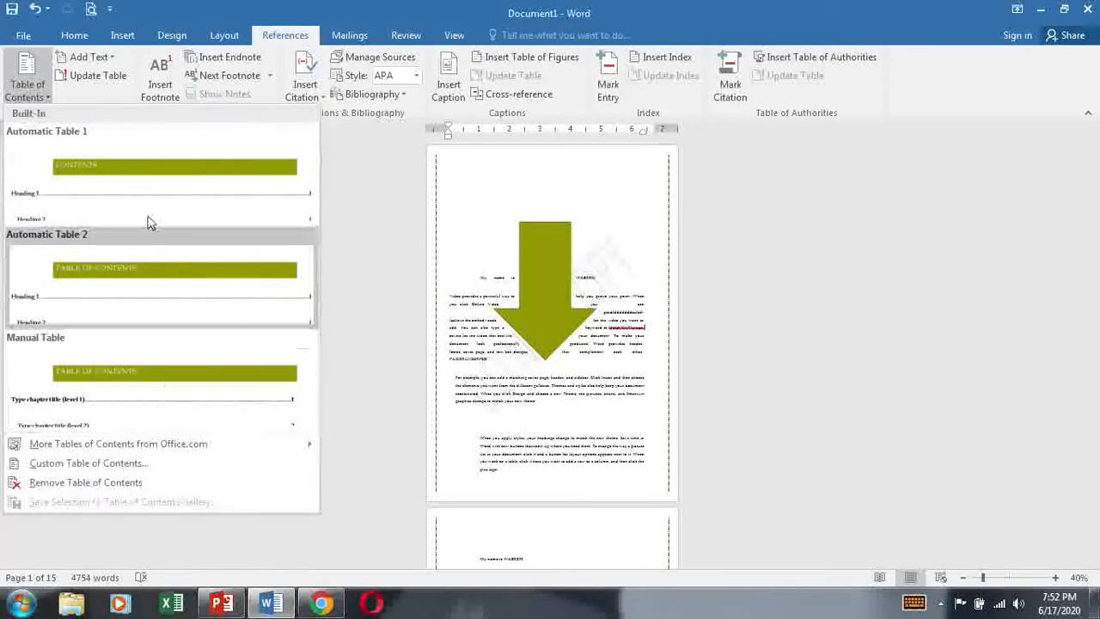
{"action": "left_click", "coordinate": [108, 57]}
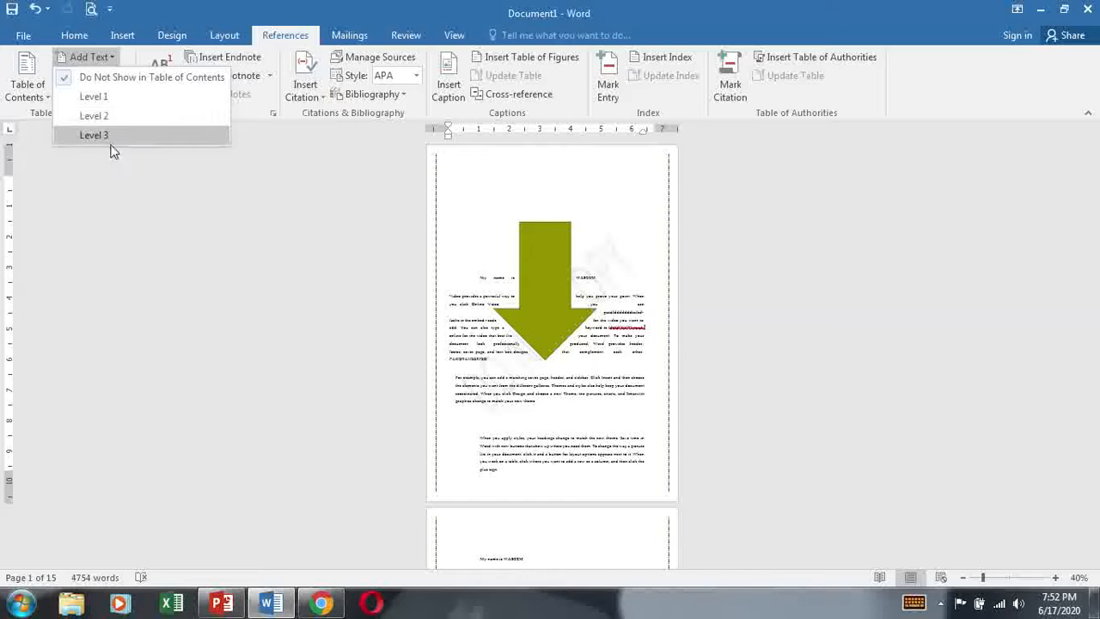
{"action": "left_click", "coordinate": [130, 253]}
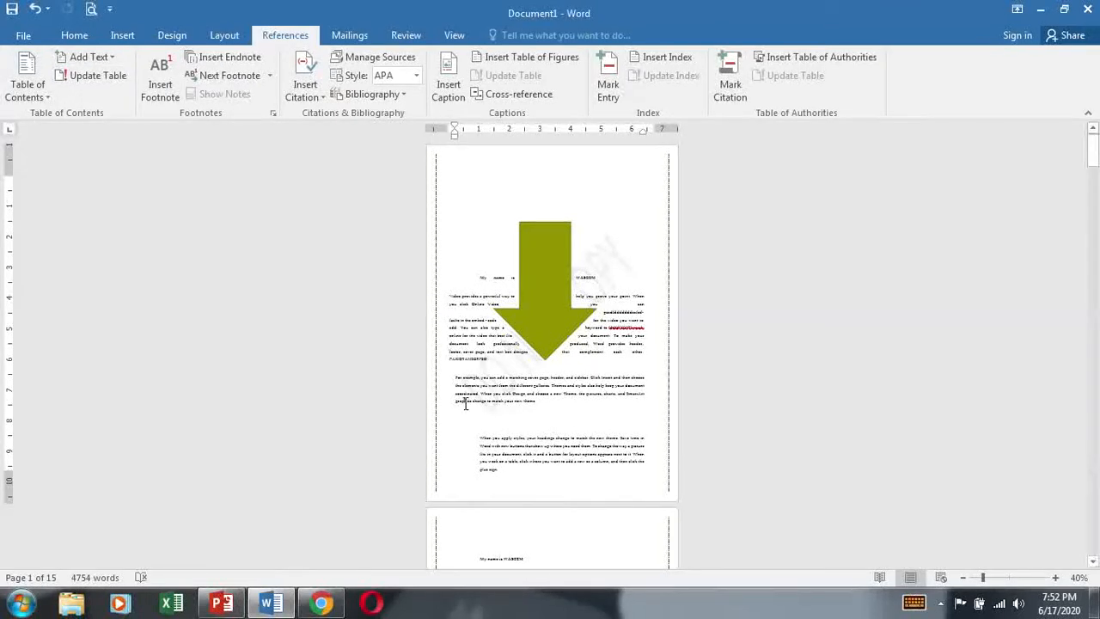
{"action": "left_click", "coordinate": [92, 76]}
{"action": "left_click", "coordinate": [555, 345]}
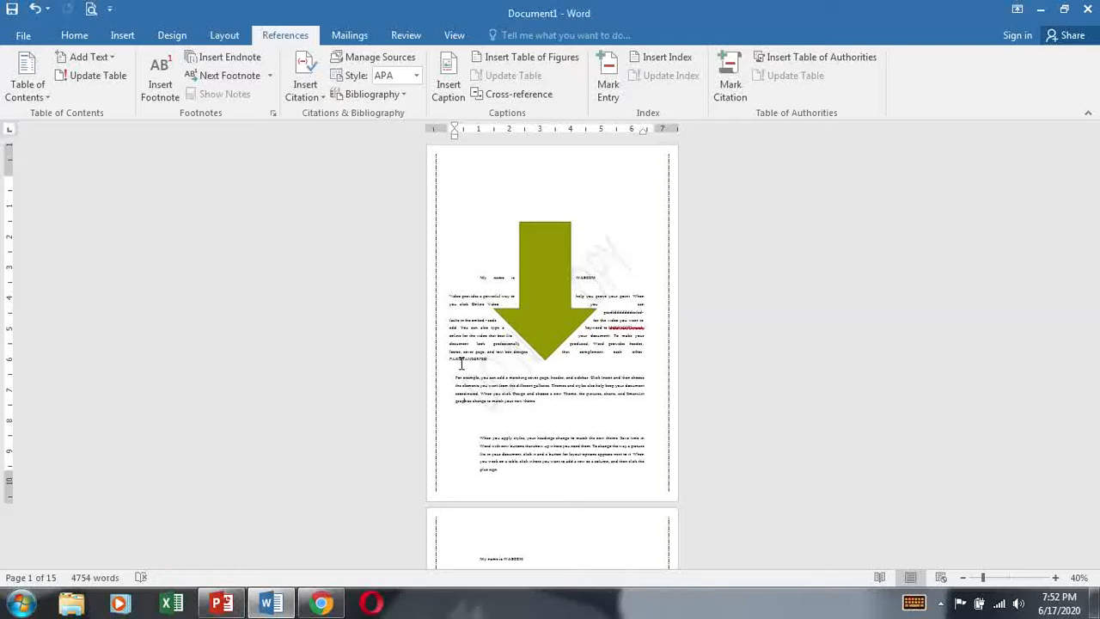
Examine the citation source options, the Mark Entry command and the Index settings
{"action": "left_click", "coordinate": [305, 92]}
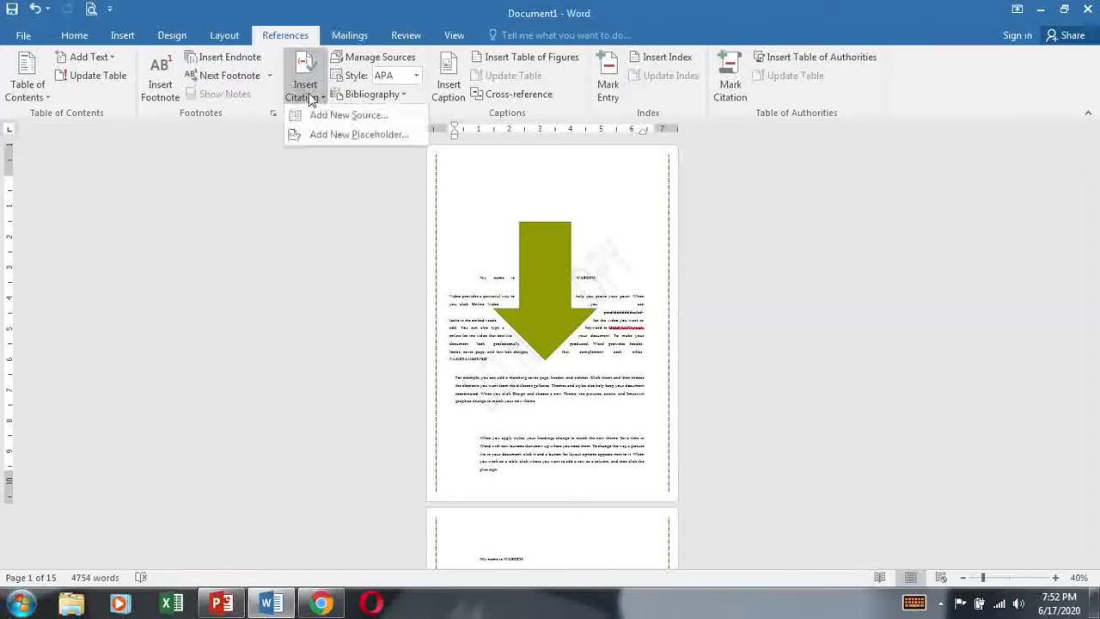
{"action": "left_click", "coordinate": [343, 250]}
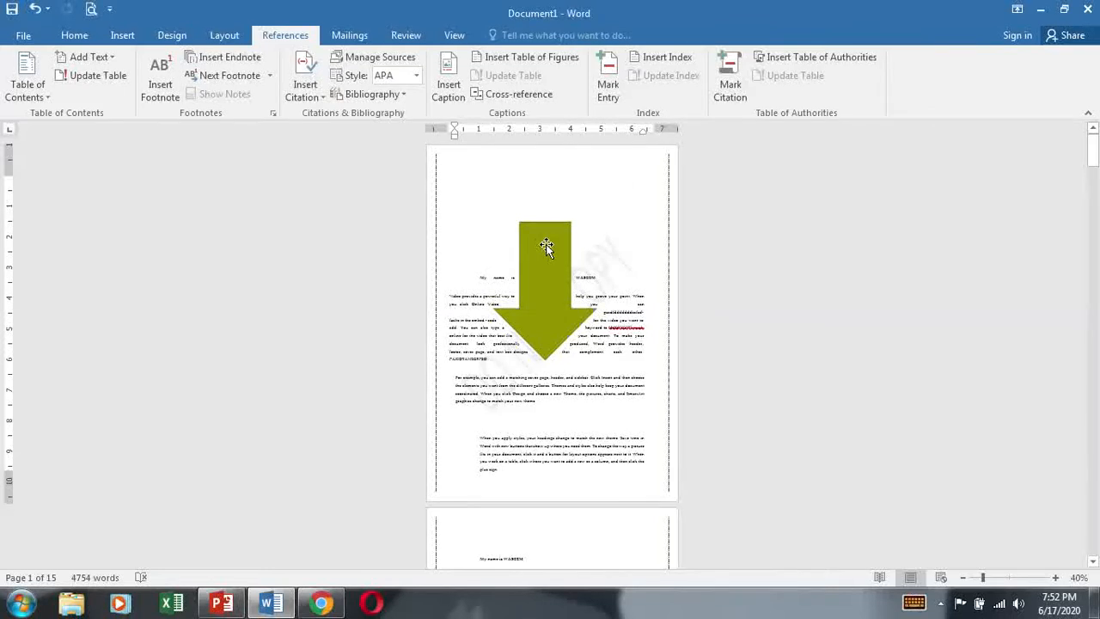
{"action": "left_click", "coordinate": [595, 96]}
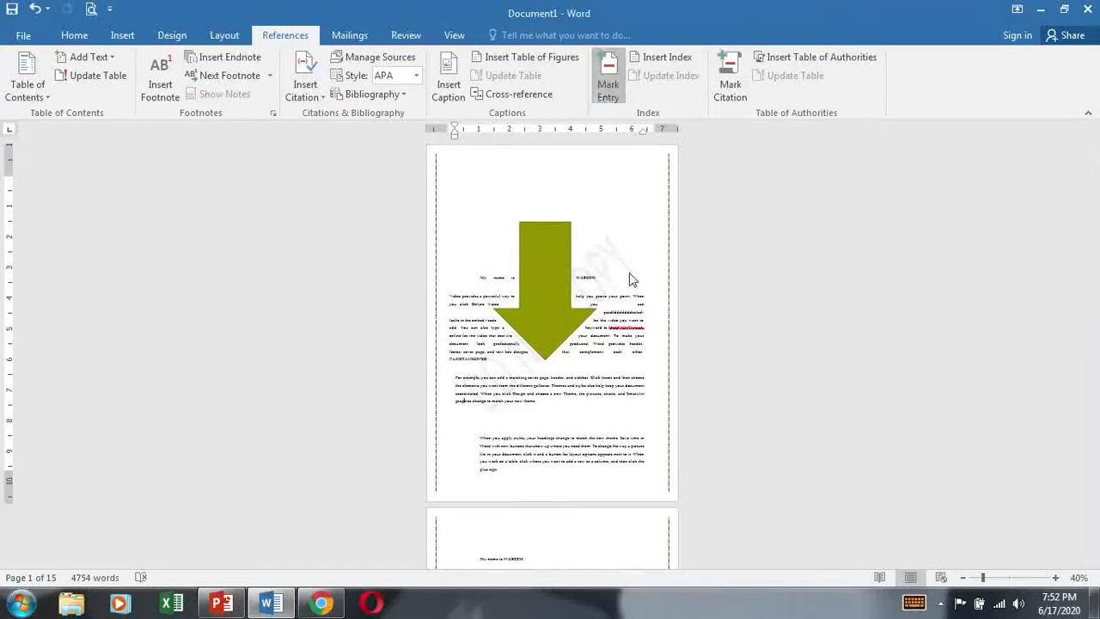
{"action": "left_click", "coordinate": [649, 169]}
{"action": "left_click", "coordinate": [661, 56]}
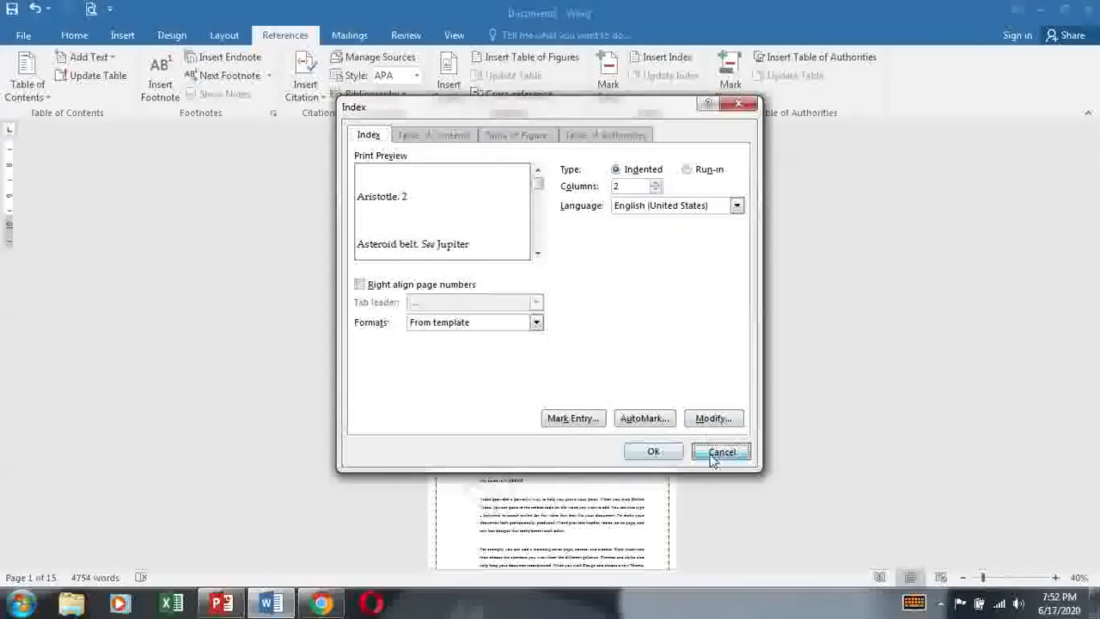
{"action": "left_click", "coordinate": [721, 451]}
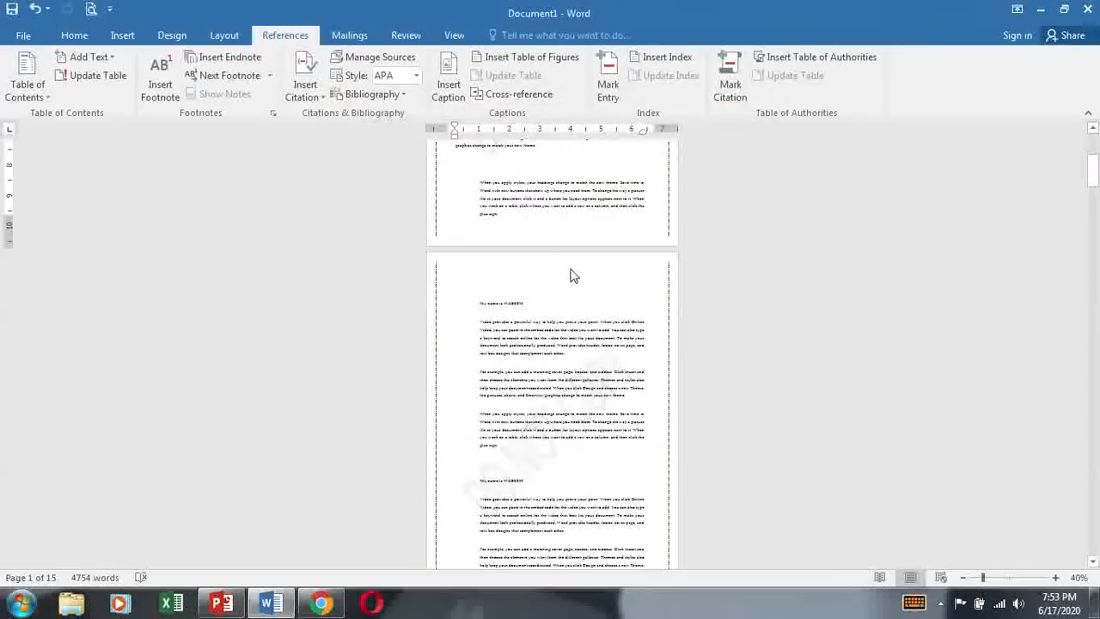